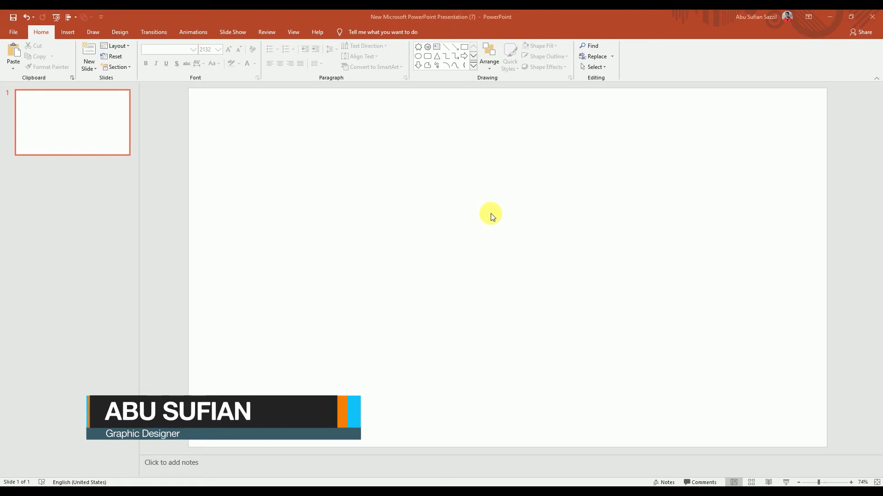
# Make the slide square by setting its custom width to 11 in, scaling the content with Maximize
pyautogui.click(122, 32)
pyautogui.click(813, 73)
pyautogui.click(823, 122)
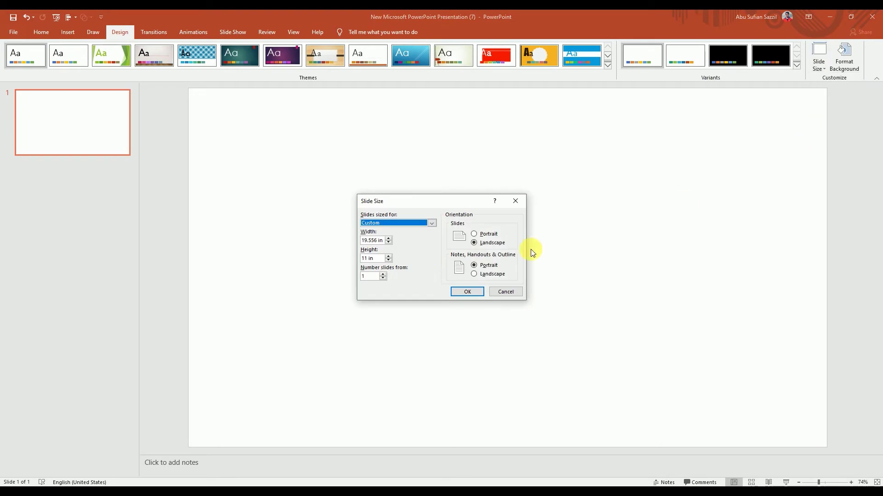
pyautogui.click(368, 240)
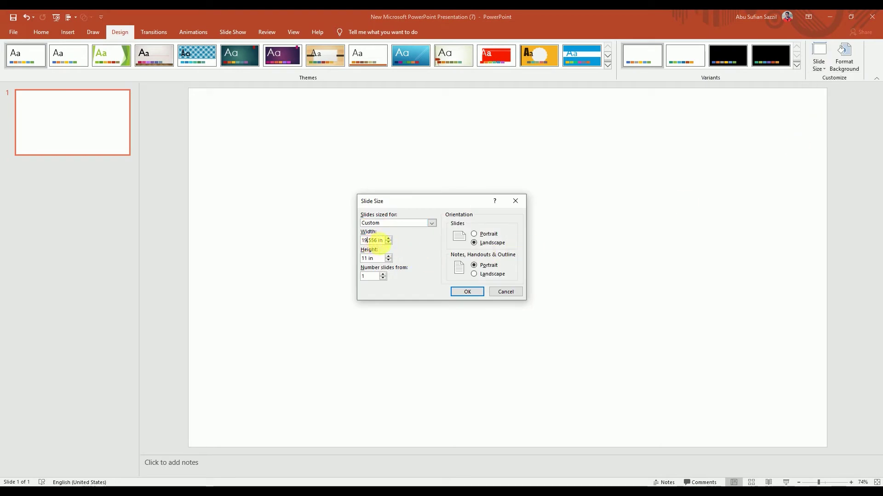
pyautogui.moveTo(376, 241); pyautogui.dragTo(354, 242)
pyautogui.click(373, 240)
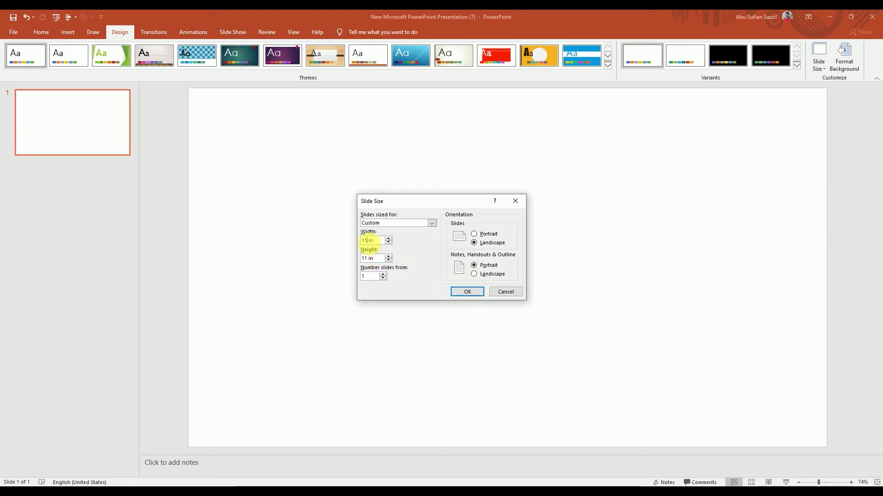
pyautogui.click(463, 292)
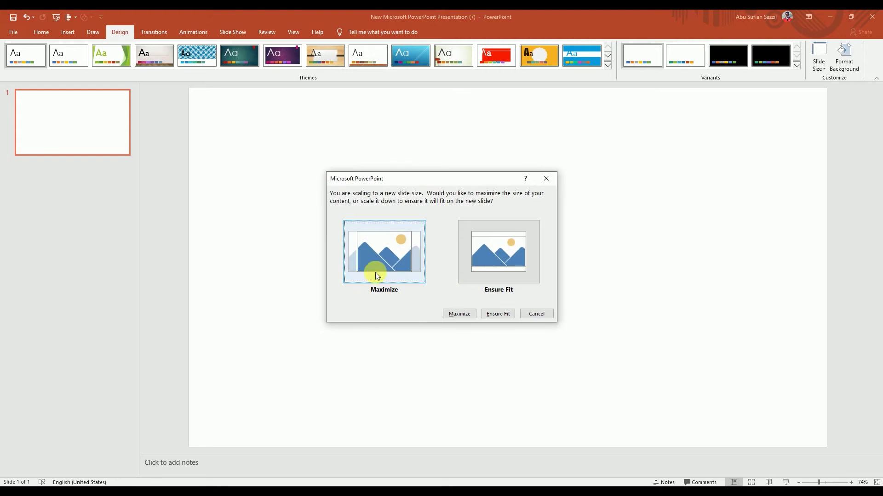
pyautogui.click(376, 258)
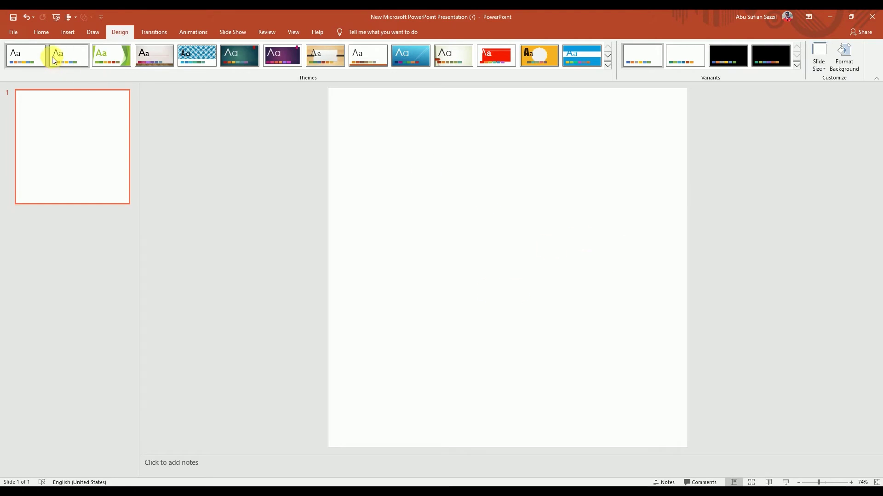
# Copy the burger photo from New Microsoft PowerPoint Presentation (6) and paste it onto the blank slide of presentation (7)
pyautogui.click(45, 33)
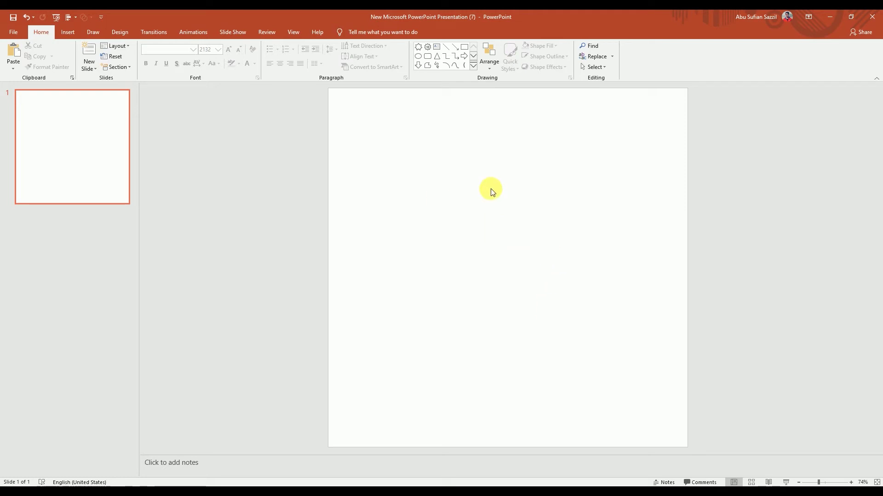
pyautogui.moveTo(545, 486)
pyautogui.click(510, 454)
pyautogui.click(500, 321)
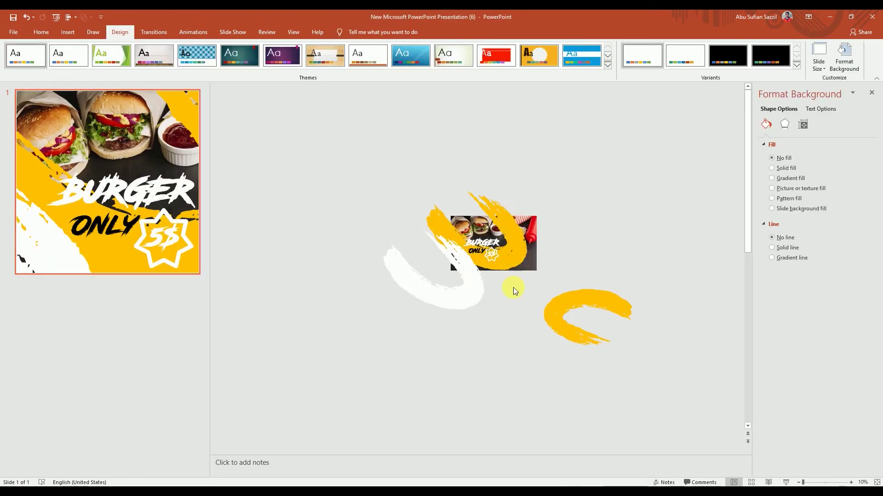
pyautogui.click(536, 262)
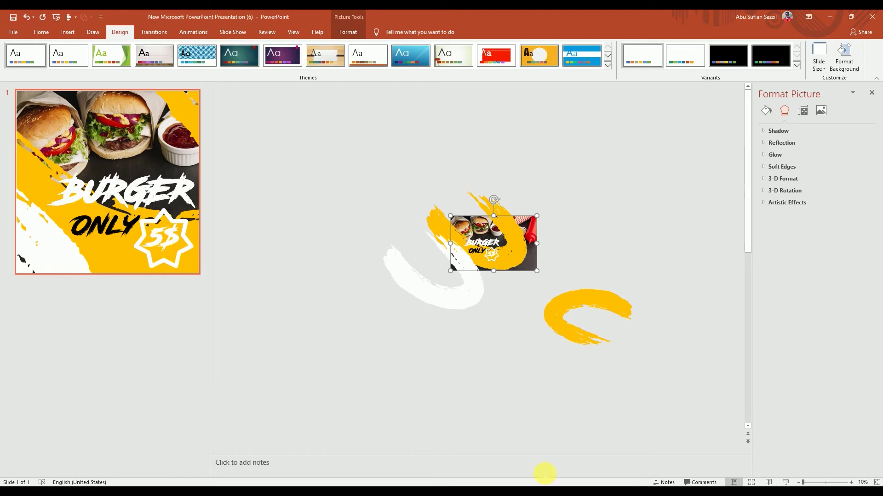
pyautogui.moveTo(543, 487)
pyautogui.click(575, 463)
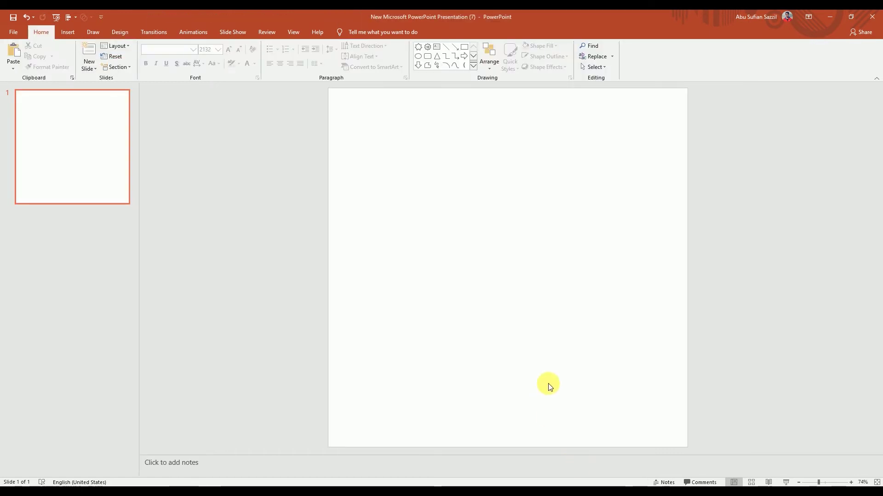
pyautogui.hotkey('ctrl', 'v')
pyautogui.scroll(-5, 296, 294)
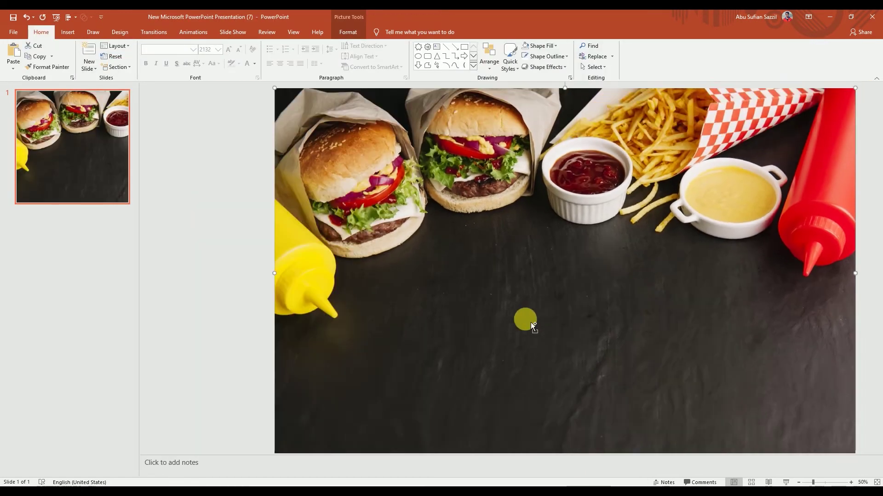
# Deselect the photo and widen the slide thumbnail pane for a larger preview
pyautogui.click(352, 275)
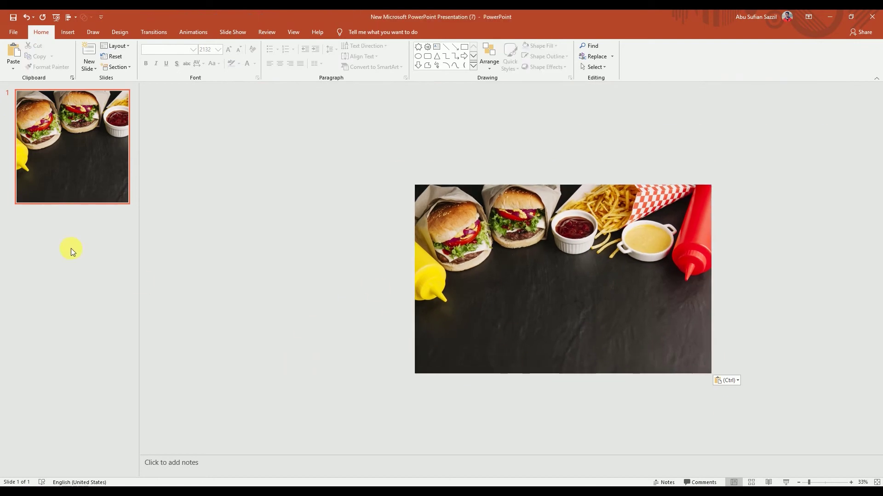
pyautogui.moveTo(142, 262); pyautogui.dragTo(286, 276)
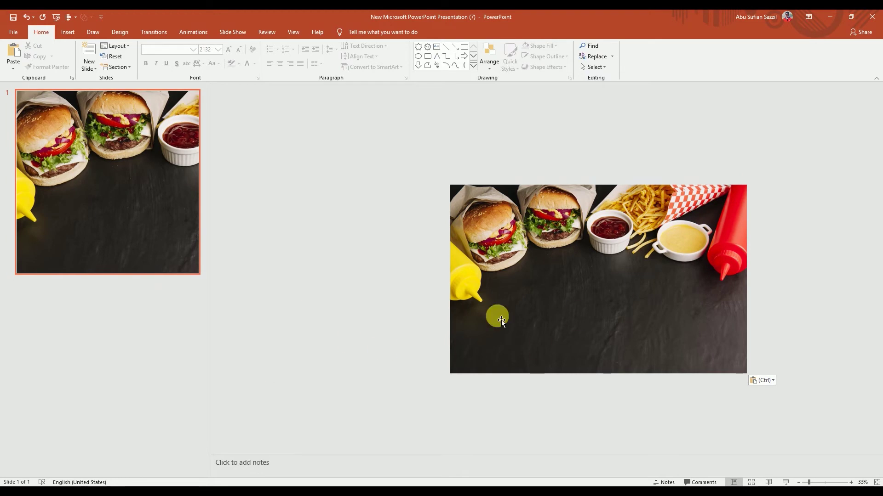
pyautogui.keyDown('ctrl'); pyautogui.scroll(4, 595, 238); pyautogui.keyUp('ctrl')
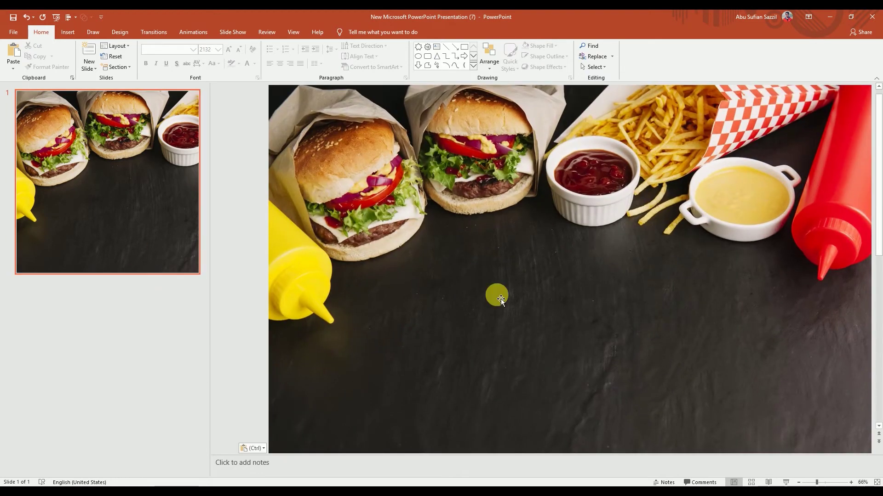
# Add a text box over the photo containing the single letter C at font size 857
pyautogui.click(436, 46)
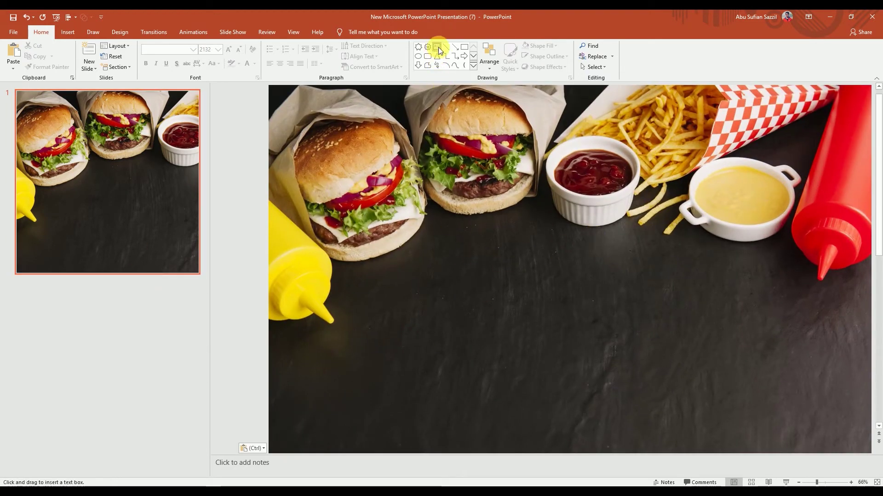
pyautogui.moveTo(410, 182); pyautogui.dragTo(652, 363)
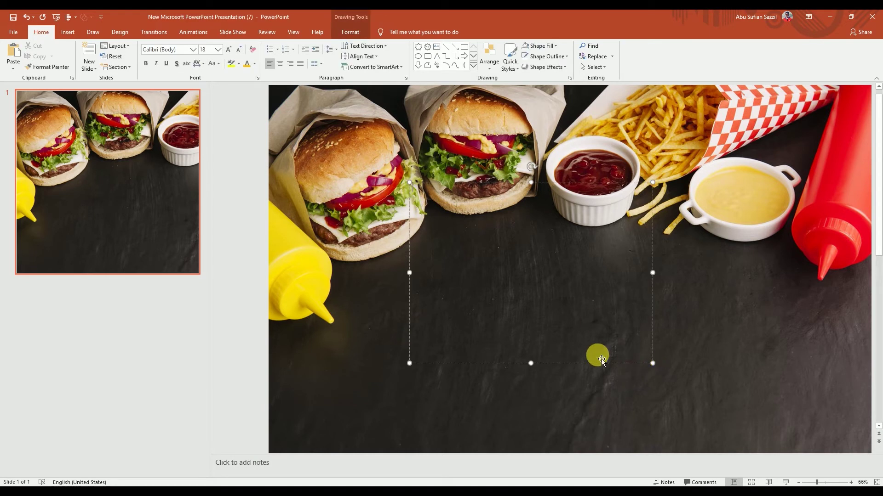
pyautogui.write('d')
pyautogui.hotkey('ctrl', 'a')
pyautogui.write('857')
pyautogui.press('Return')
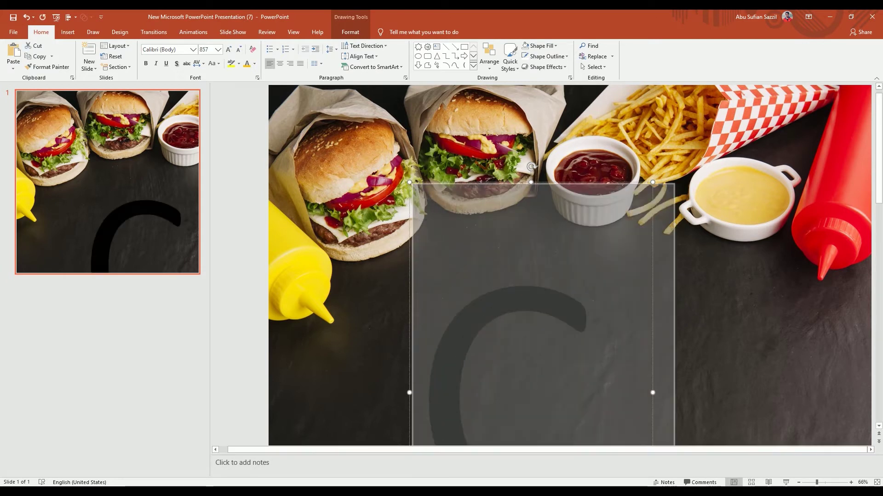
pyautogui.scroll(-3, 576, 320)
pyautogui.keyDown('ctrl'); pyautogui.scroll(-3, 564, 321); pyautogui.keyUp('ctrl')
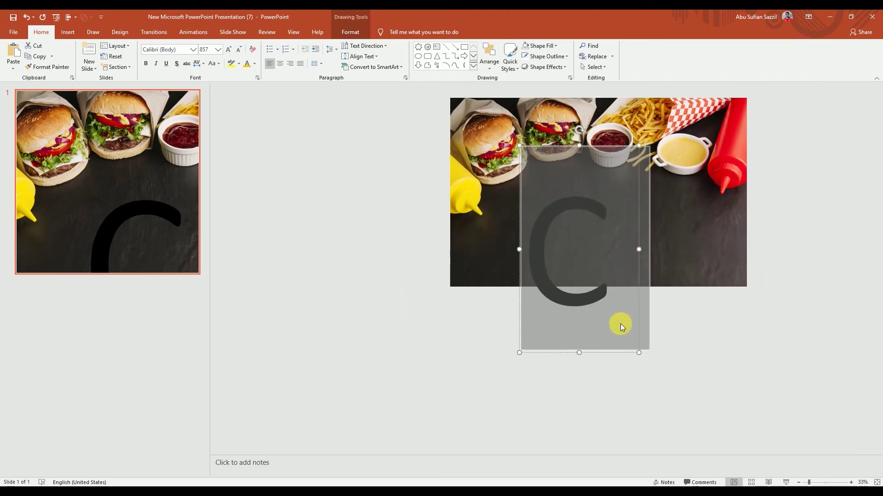
# Set the letter C's font to Road Rage
pyautogui.click(194, 49)
pyautogui.scroll(-2, 189, 262)
pyautogui.scroll(-5, 247, 262)
pyautogui.scroll(-15, 247, 263)
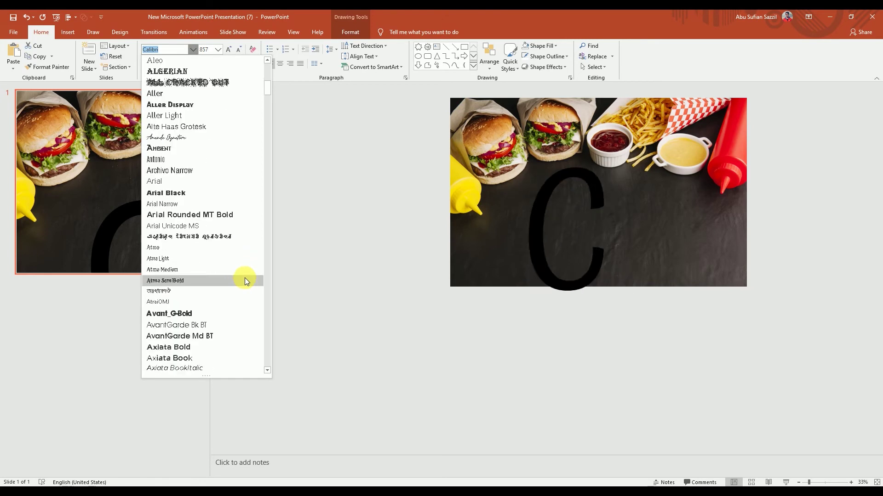
pyautogui.scroll(-20, 239, 287)
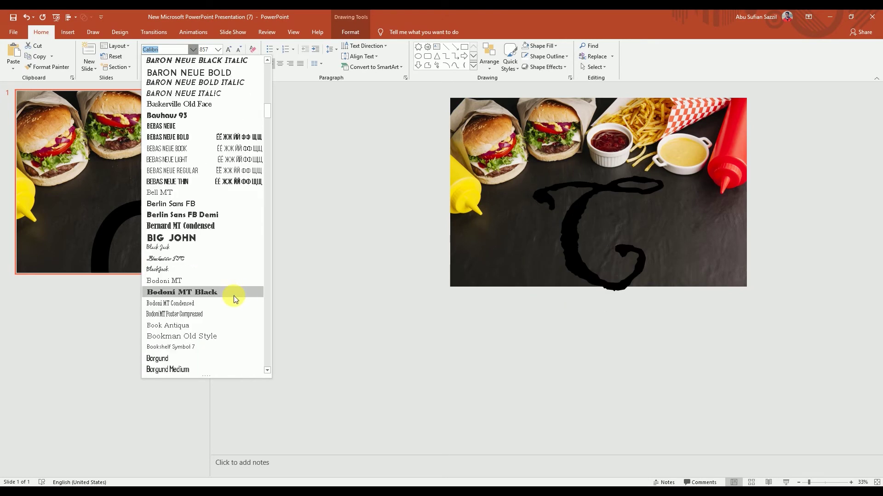
pyautogui.scroll(-20, 233, 297)
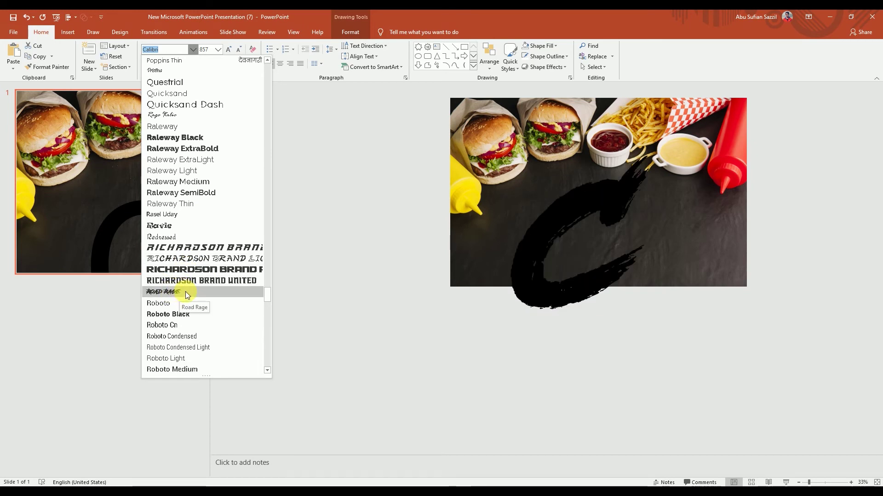
pyautogui.click(186, 292)
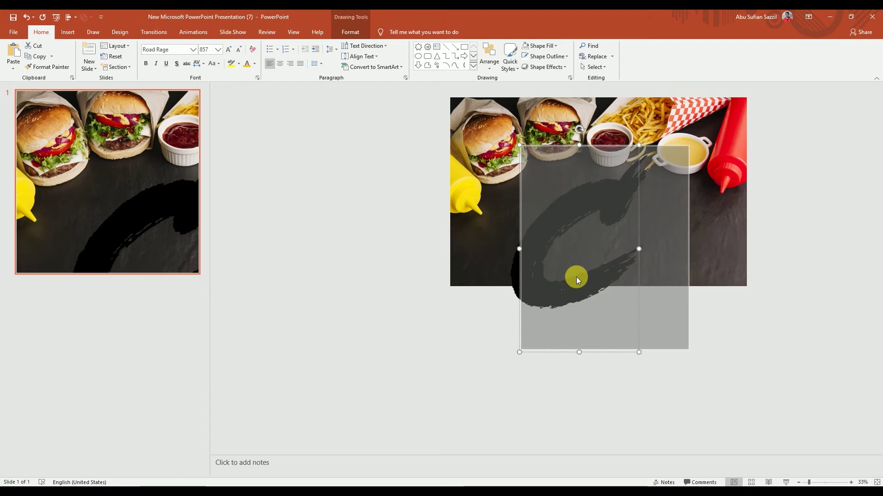
# Align the letter C's text box with the photo's left edge and color the letter standard orange
pyautogui.click(632, 271)
pyautogui.moveTo(633, 272); pyautogui.dragTo(563, 274)
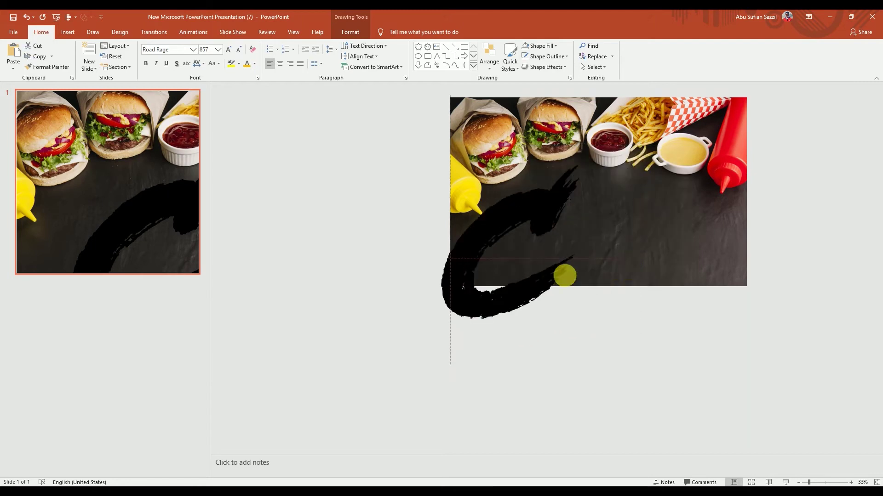
pyautogui.doubleClick(457, 232)
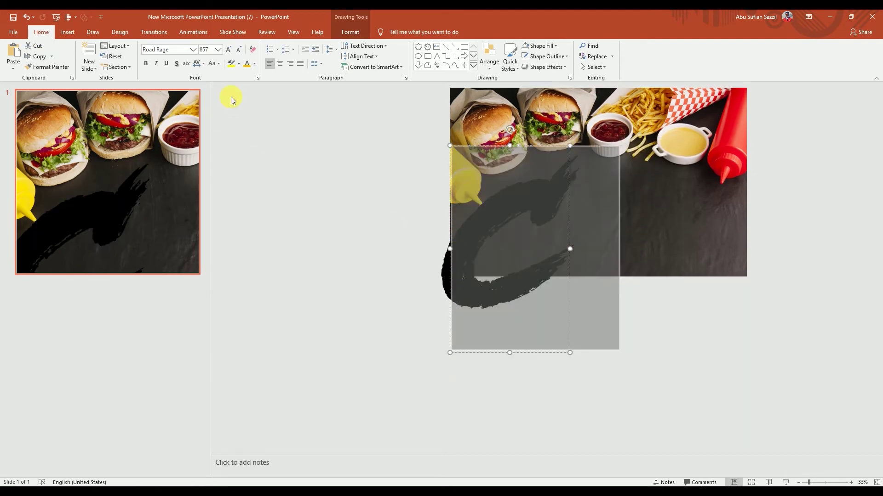
pyautogui.click(254, 64)
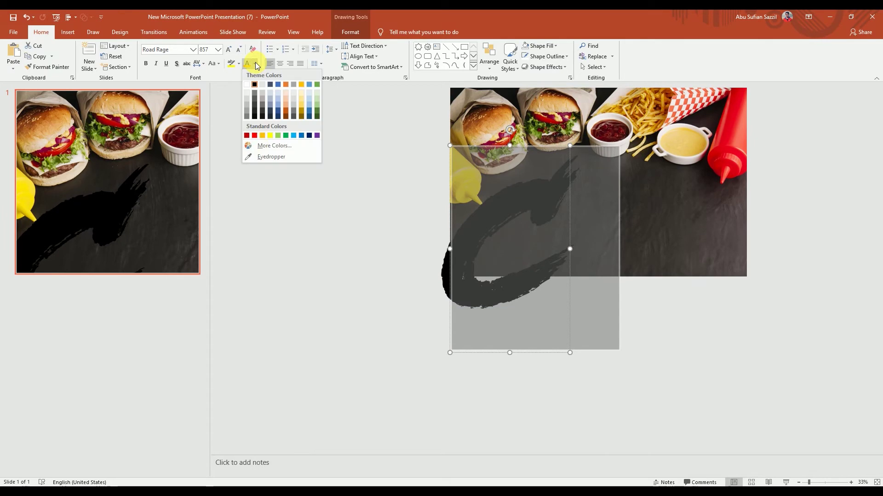
pyautogui.click(262, 136)
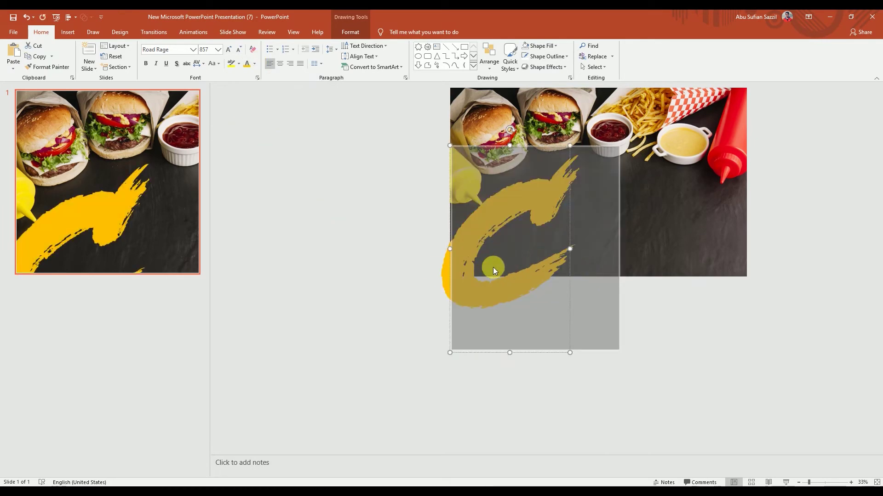
# Increase the letter C to font size 1777 and rotate it so its opening faces left
pyautogui.hotkey('ctrl', 'shift', '.')
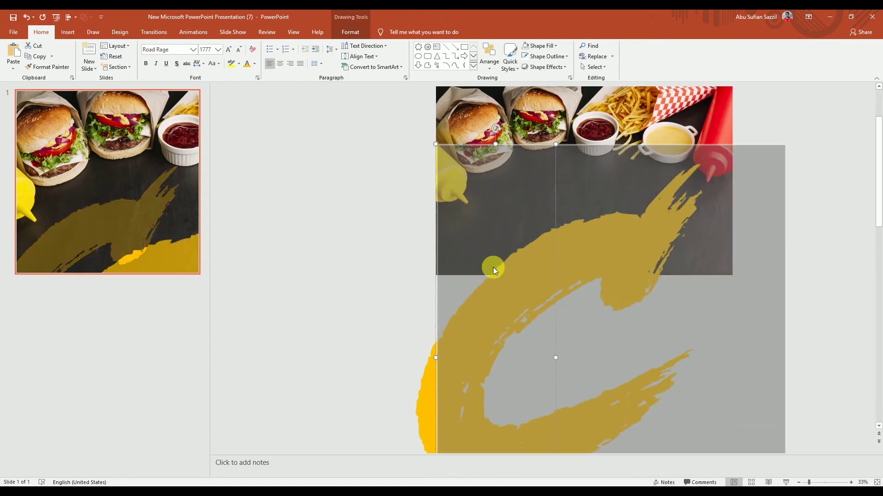
pyautogui.keyDown('ctrl'); pyautogui.scroll(-3, 506, 269); pyautogui.keyUp('ctrl')
pyautogui.moveTo(535, 249); pyautogui.dragTo(478, 425)
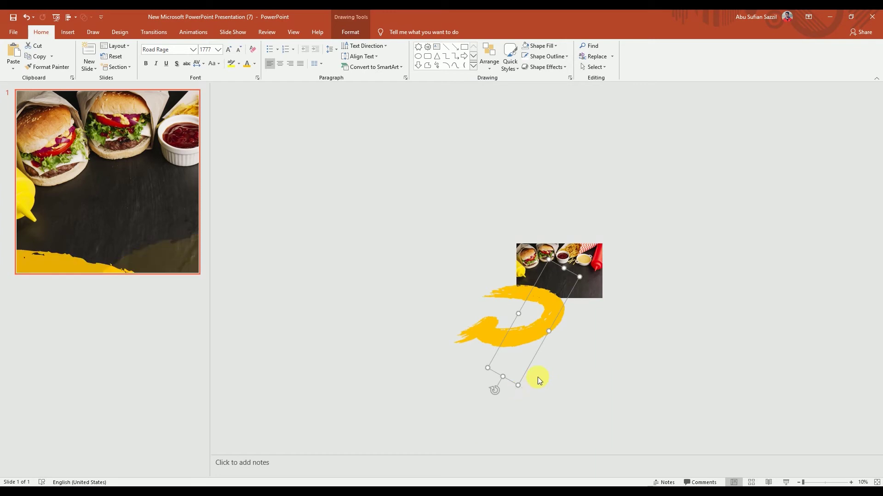
# Move the orange brush-stroke letter over the slide and rotate it slightly clockwise so it curves beneath the burgers
pyautogui.click(614, 373)
pyautogui.click(549, 331)
pyautogui.moveTo(548, 331); pyautogui.dragTo(578, 282)
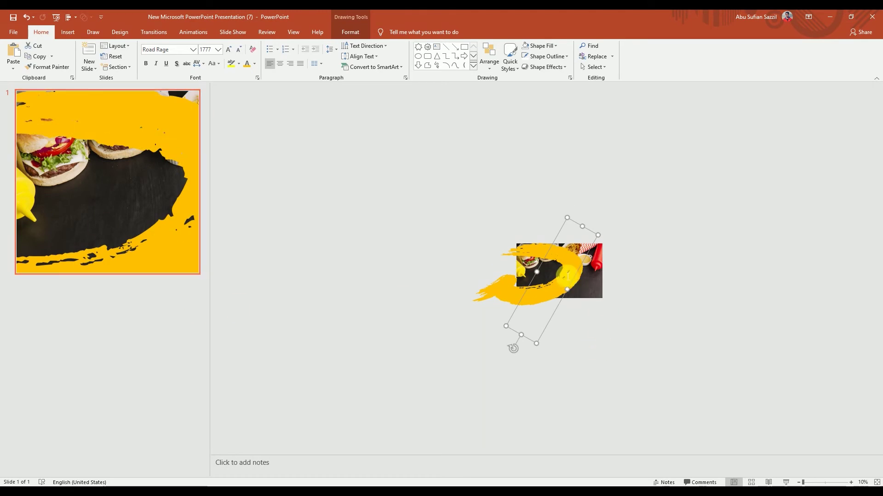
pyautogui.moveTo(574, 289); pyautogui.dragTo(576, 285)
pyautogui.click(571, 291)
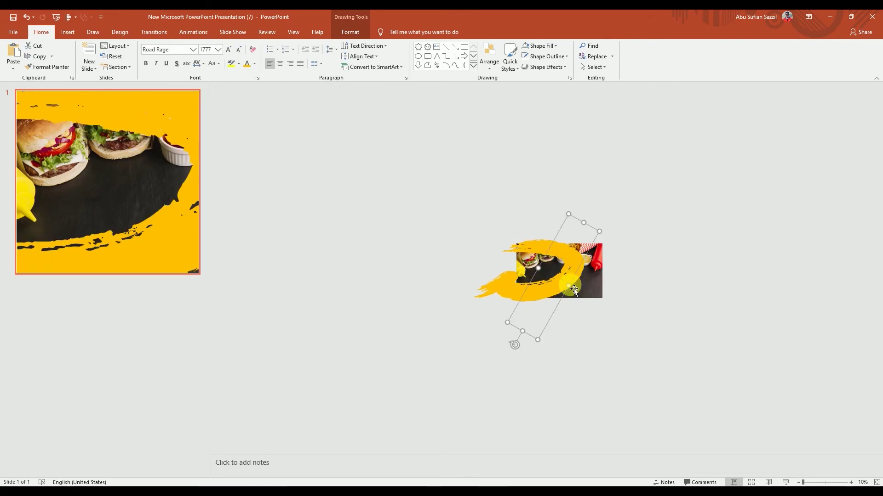
pyautogui.moveTo(516, 350); pyautogui.dragTo(490, 331)
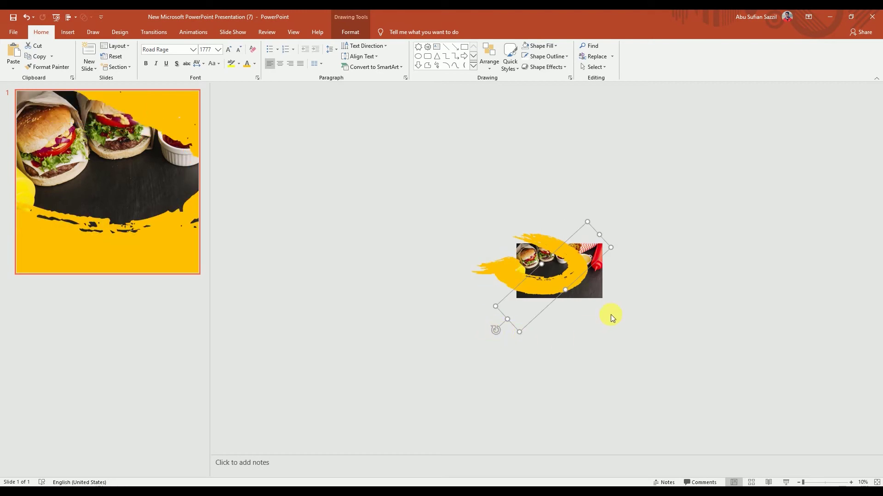
# Enlarge the orange letter to font size 2558 and reposition it around the slide's lower and right edges
pyautogui.click(552, 290)
pyautogui.doubleClick(552, 290)
pyautogui.hotkey('ctrl', 'shift', '.')
pyautogui.hotkey('ctrl', 'shift', '.')
pyautogui.hotkey('ctrl', 'shift', '.')
pyautogui.hotkey('ctrl', 'shift', '.')
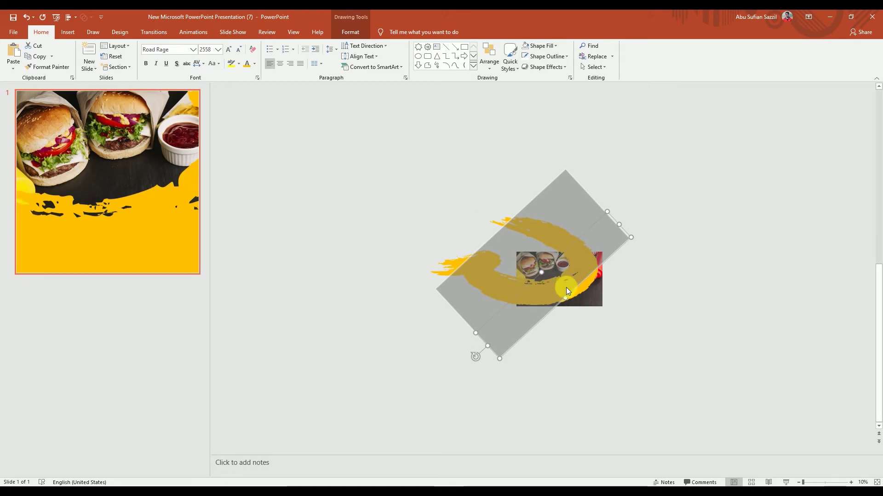
pyautogui.press('Escape')
pyautogui.press('Escape')
pyautogui.click(568, 301)
pyautogui.moveTo(568, 301); pyautogui.dragTo(573, 300)
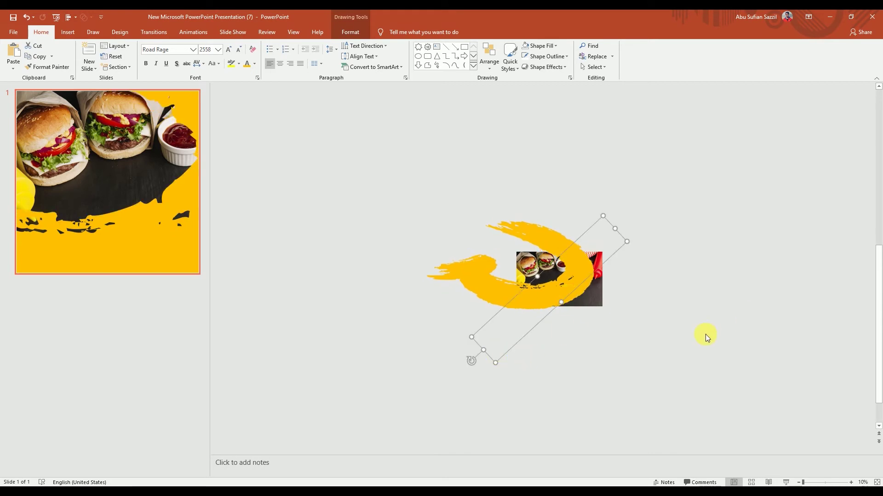
# Duplicate the orange stroke below and slightly left of the original, and color the copy white
pyautogui.click(667, 371)
pyautogui.click(566, 305)
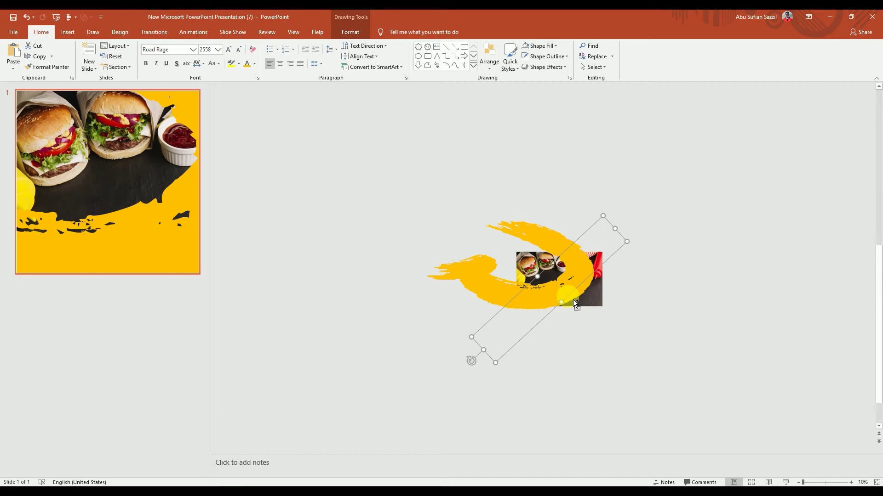
pyautogui.moveTo(573, 302); pyautogui.dragTo(553, 339)
pyautogui.click(553, 331)
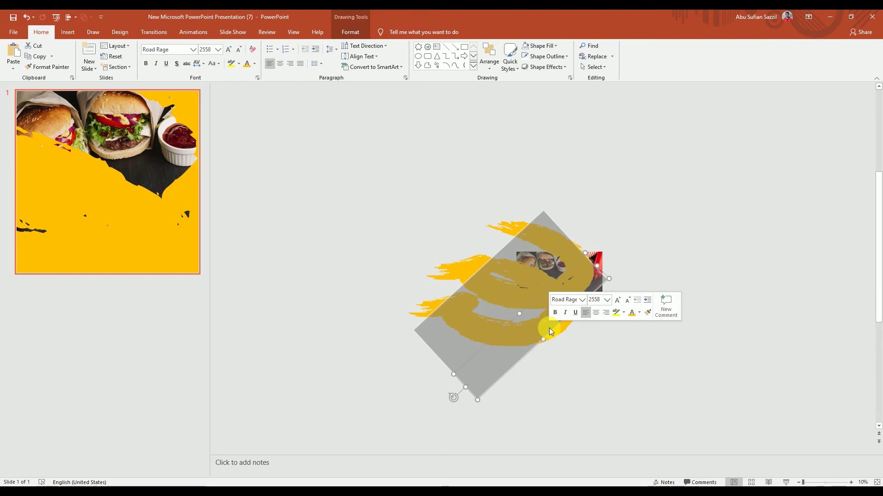
pyautogui.click(254, 64)
pyautogui.click(246, 84)
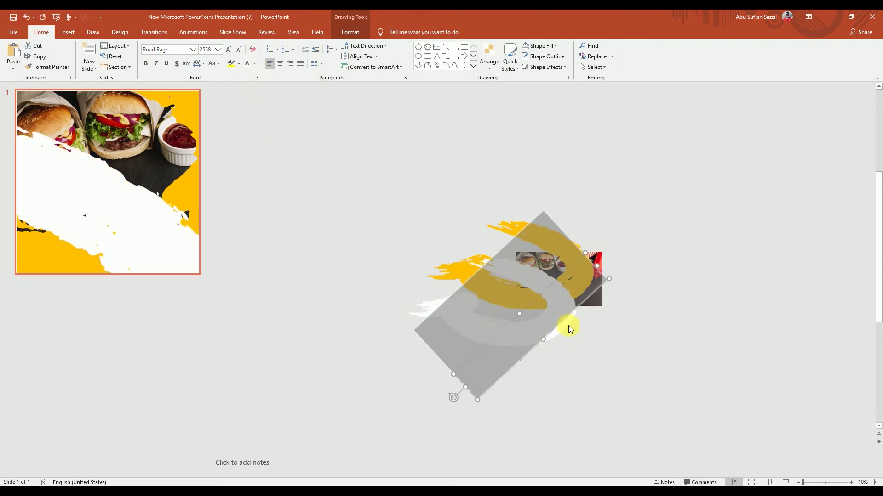
# Move the white brush stroke down and left so it fills only the slide's lower-left corner
pyautogui.moveTo(581, 338)
pyautogui.mouseDown()
pyautogui.moveTo(565, 325)
pyautogui.moveTo(536, 354)
pyautogui.moveTo(551, 348)
pyautogui.mouseUp()
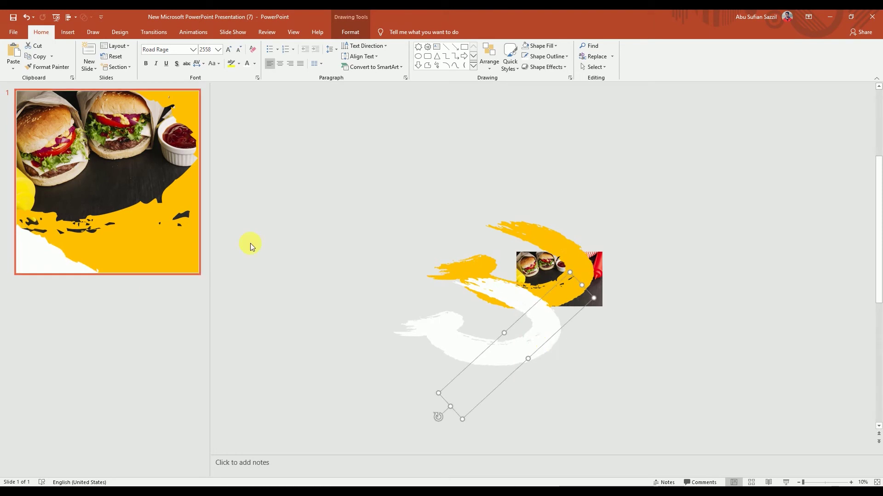
pyautogui.click(401, 232)
# Add a text box below the burgers with the text BURGER
pyautogui.scroll(2, 569, 293)
pyautogui.scroll(3, 568, 294)
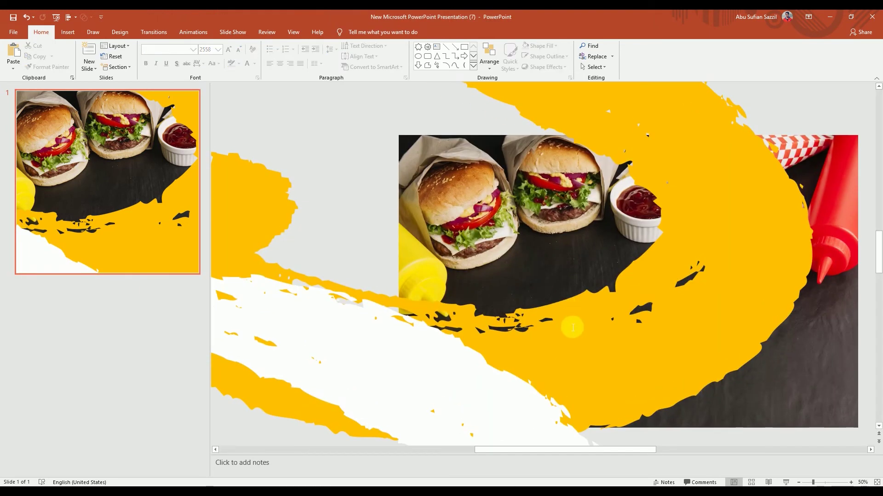
pyautogui.click(438, 47)
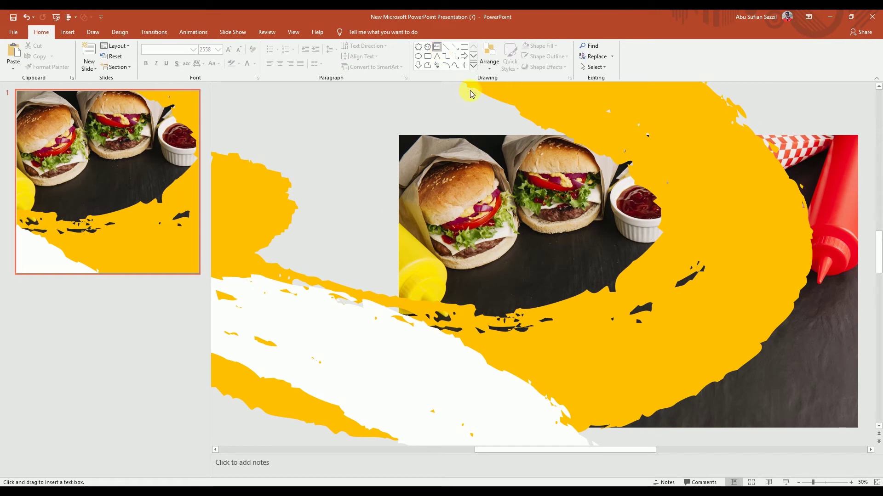
pyautogui.moveTo(587, 318); pyautogui.dragTo(626, 326)
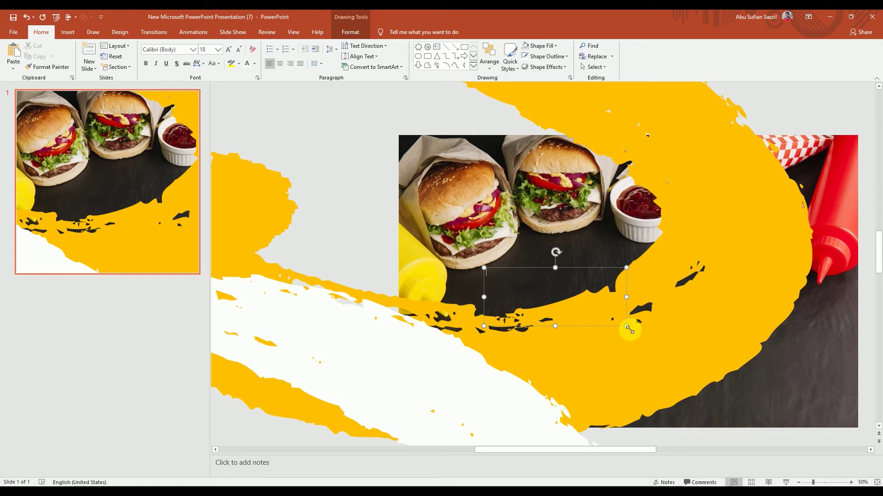
pyautogui.moveTo(629, 330); pyautogui.dragTo(629, 330)
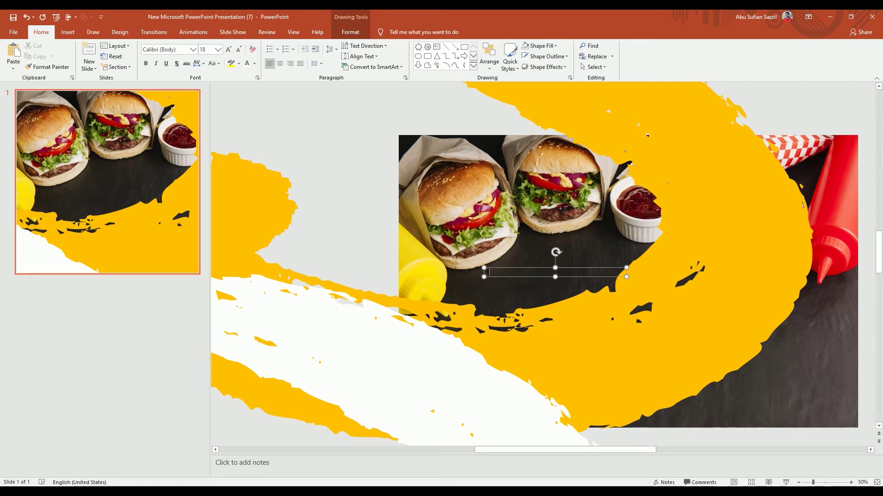
pyautogui.write('BURGE')
# Format the BURGER text in white Road Rage at font size 60
pyautogui.hotkey('ctrl', 'a')
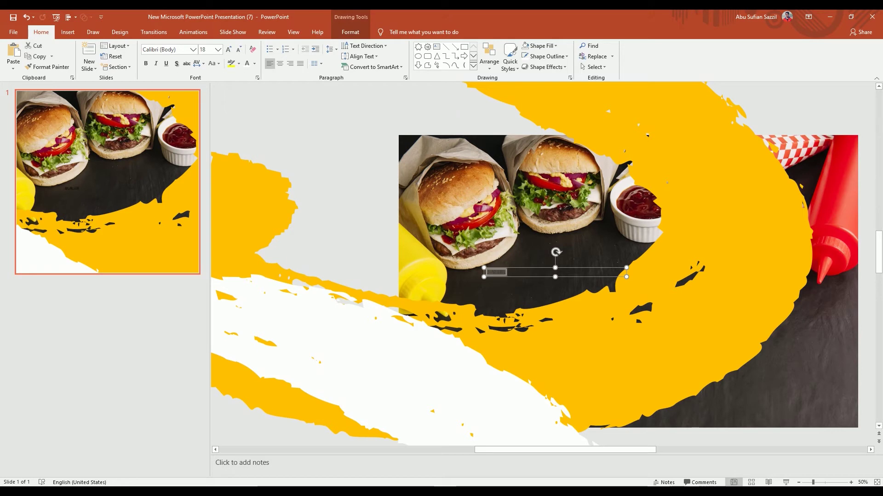
pyautogui.click(592, 327)
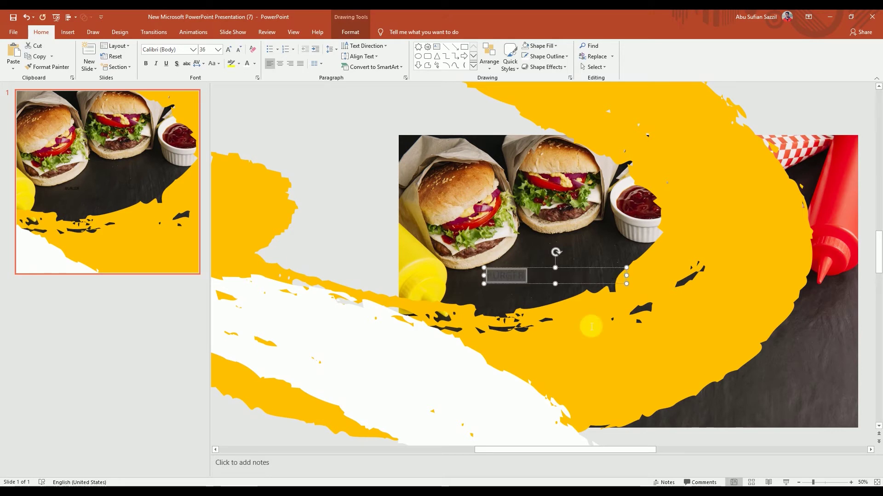
pyautogui.hotkey('ctrl', 'shift', '.')
pyautogui.hotkey('ctrl', 'shift', '.')
pyautogui.hotkey('ctrl', 'shift', '.')
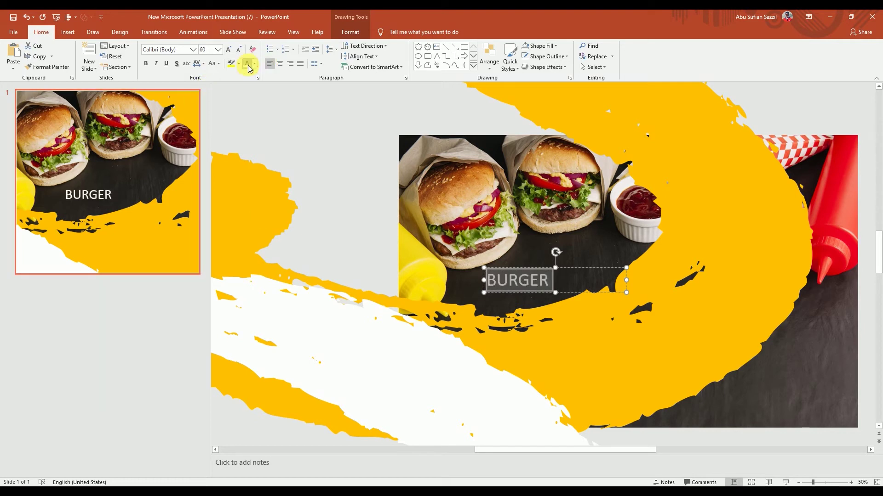
pyautogui.click(193, 49)
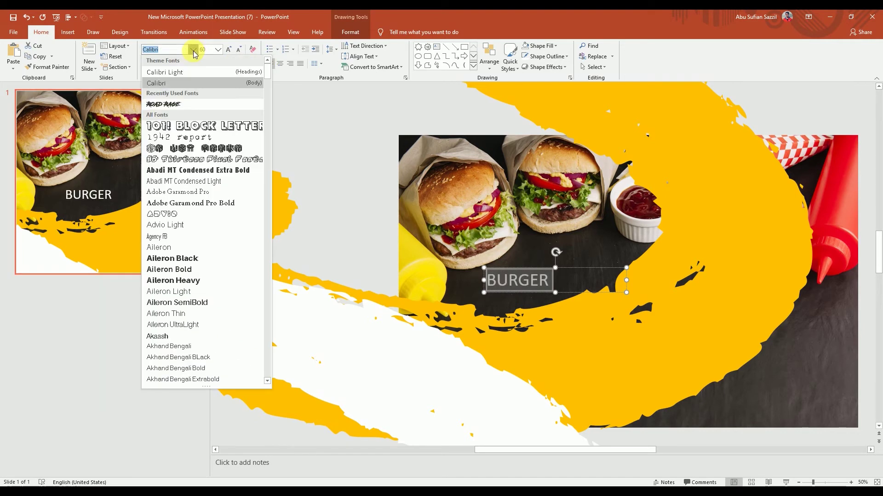
pyautogui.click(164, 105)
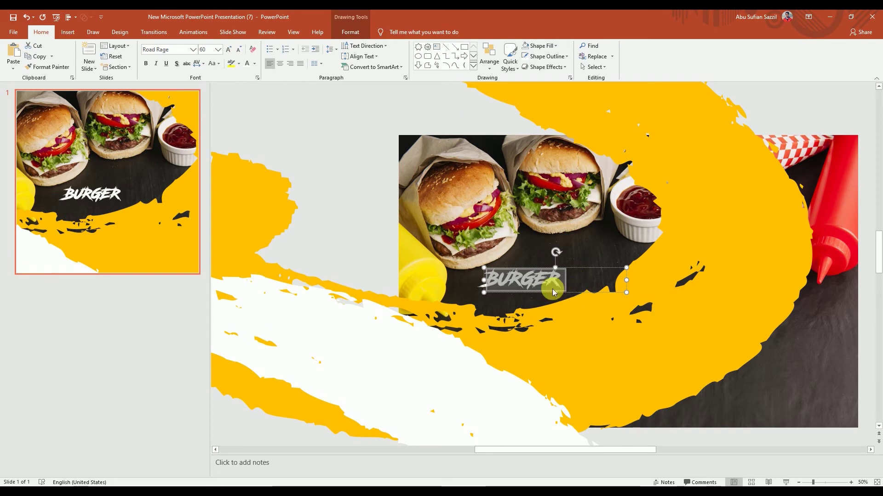
# Enlarge BURGER to font size 115 and widen its text box so the word fits on one line
pyautogui.hotkey('ctrl', ']')
pyautogui.hotkey('ctrl', ']')
pyautogui.hotkey('ctrl', ']')
pyautogui.hotkey('ctrl', ']')
pyautogui.hotkey('ctrl', ']')
pyautogui.hotkey('ctrl', ']')
pyautogui.hotkey('ctrl', ']')
pyautogui.hotkey('ctrl', ']')
pyautogui.hotkey('ctrl', ']')
pyautogui.hotkey('ctrl', ']')
pyautogui.hotkey('ctrl', ']')
pyautogui.hotkey('ctrl', ']')
pyautogui.hotkey('ctrl', ']')
pyautogui.hotkey('ctrl', ']')
pyautogui.hotkey('ctrl', ']')
pyautogui.hotkey('ctrl', ']')
pyautogui.hotkey('ctrl', ']')
pyautogui.hotkey('ctrl', ']')
pyautogui.hotkey('ctrl', ']')
pyautogui.hotkey('ctrl', ']')
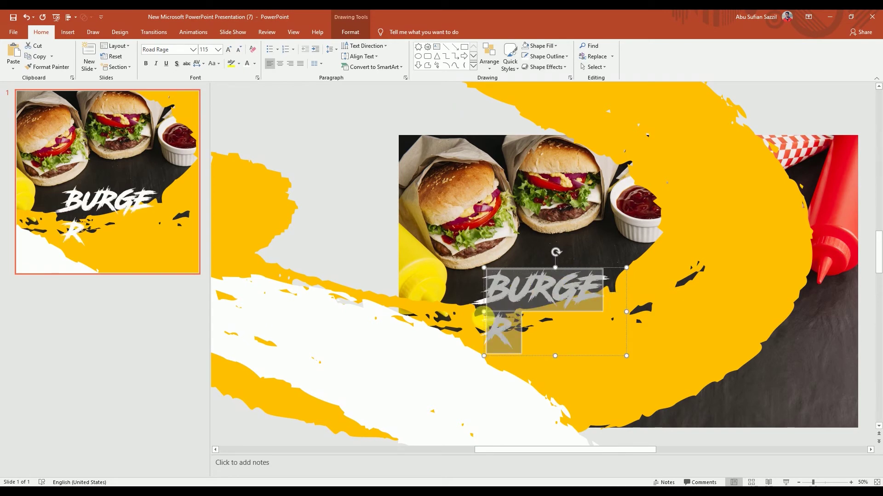
pyautogui.moveTo(487, 314); pyautogui.dragTo(450, 314)
pyautogui.moveTo(510, 275); pyautogui.dragTo(542, 271)
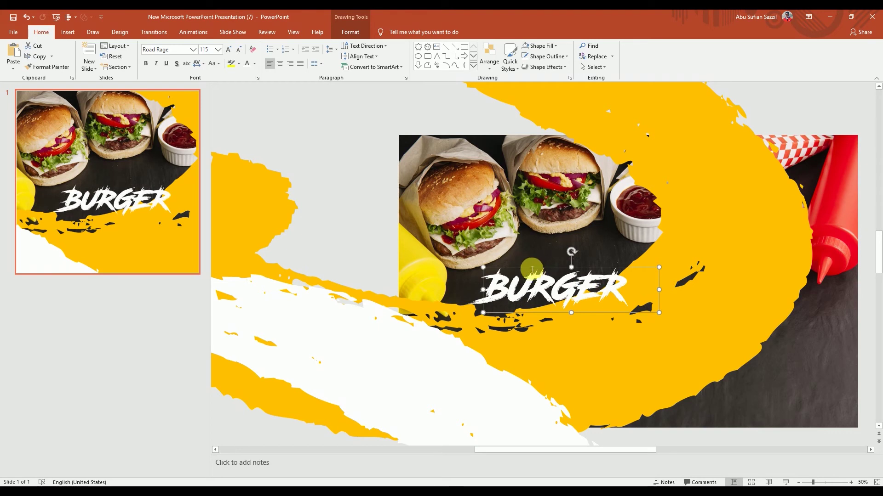
# Duplicate the BURGER text box directly below the original and replace the copy's text with ONLY
pyautogui.moveTo(530, 271); pyautogui.dragTo(536, 328)
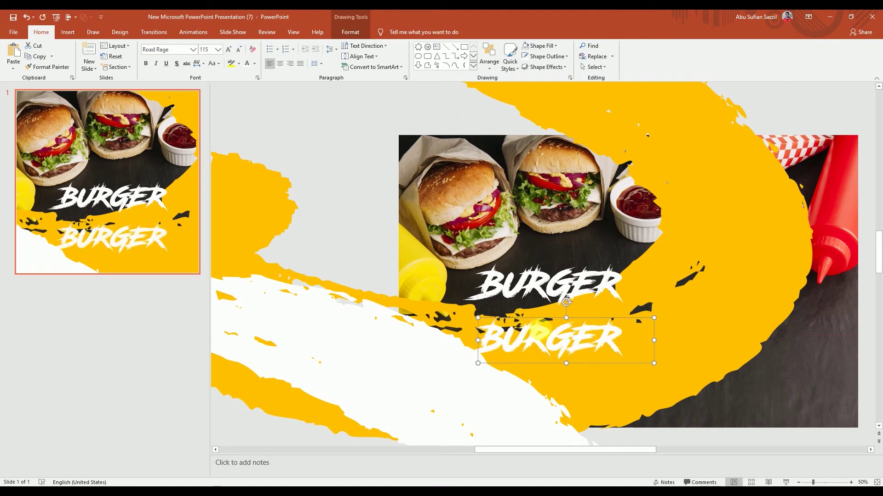
pyautogui.doubleClick(537, 327)
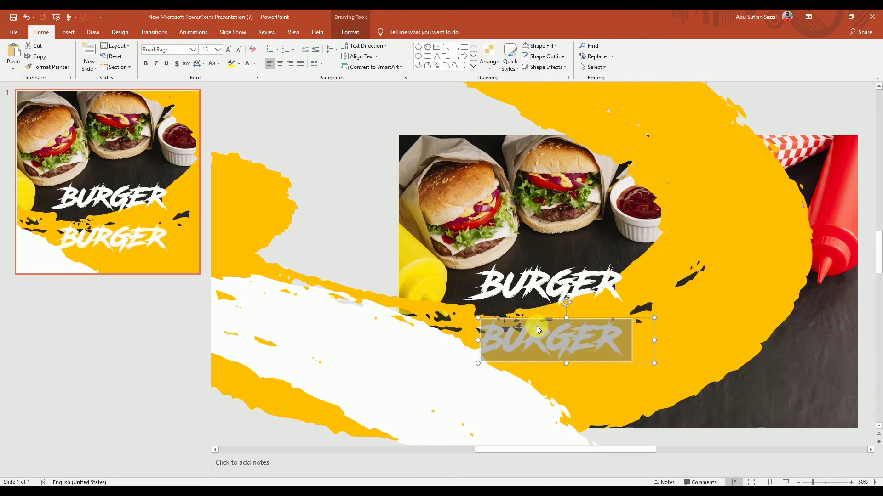
pyautogui.press('BackSpace')
pyautogui.write('O')
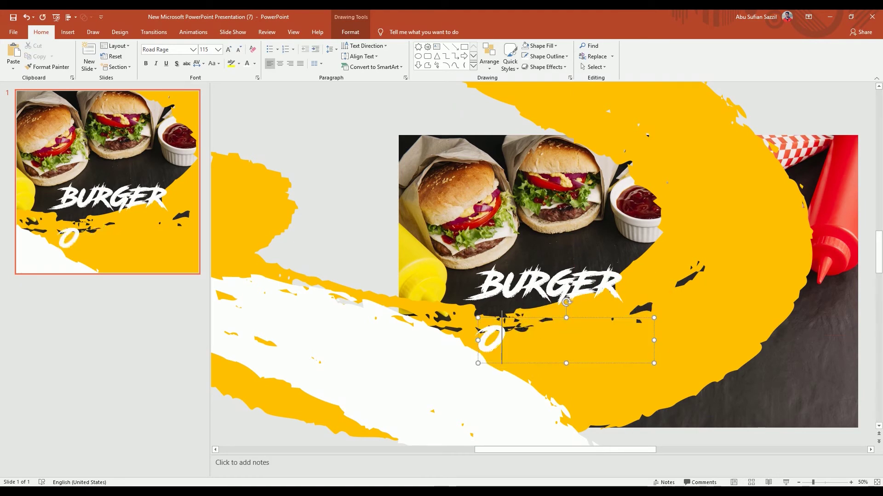
pyautogui.write('NLY')
# Color the word ONLY black
pyautogui.hotkey('ctrl', 'a')
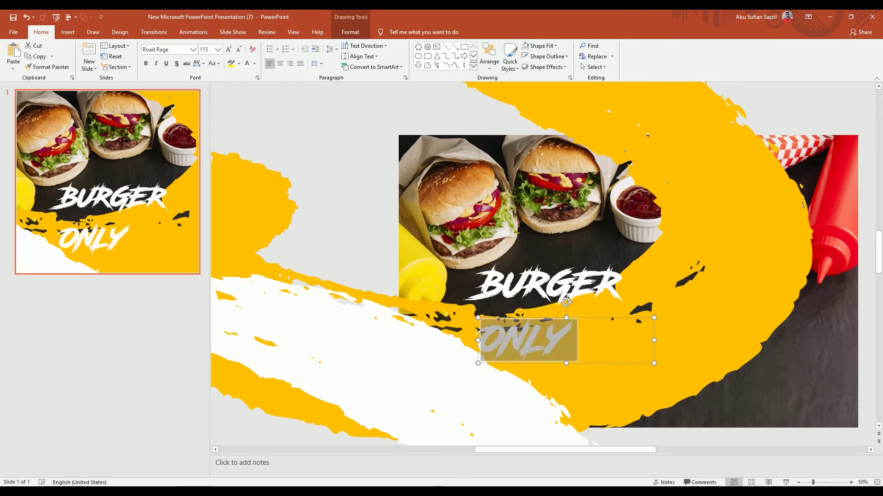
pyautogui.click(254, 63)
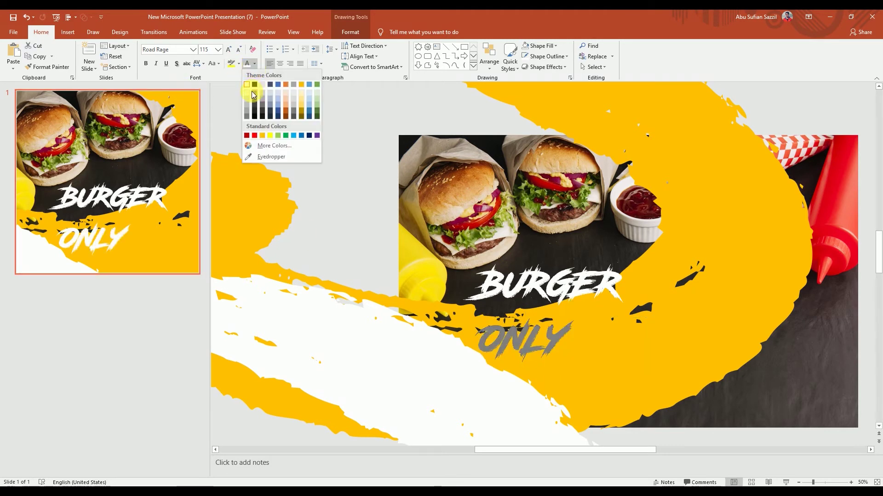
pyautogui.click(255, 119)
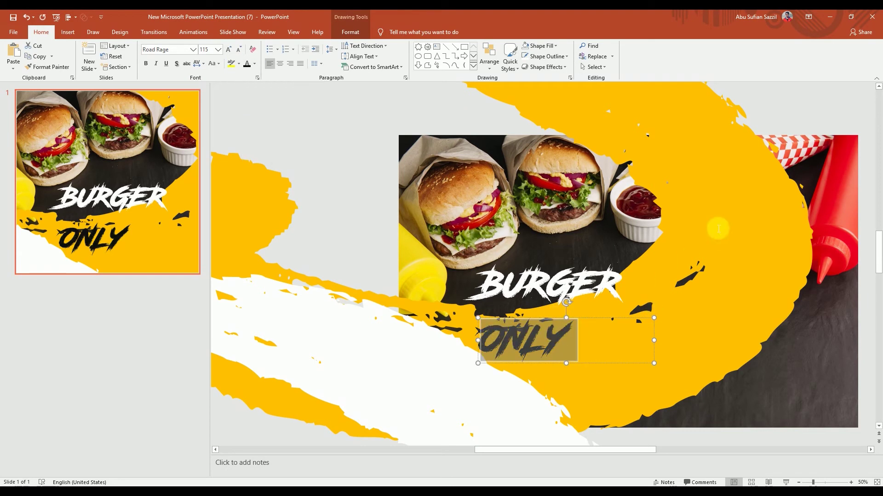
# Rotate the orange brush stroke slightly clockwise to uncover more of the sauce cup
pyautogui.scroll(-4, 719, 235)
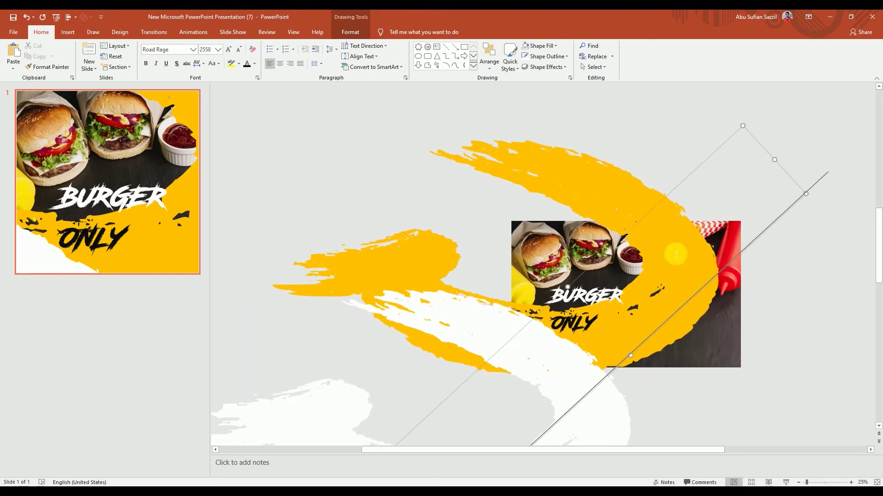
pyautogui.scroll(-3, 625, 276)
pyautogui.click(471, 356)
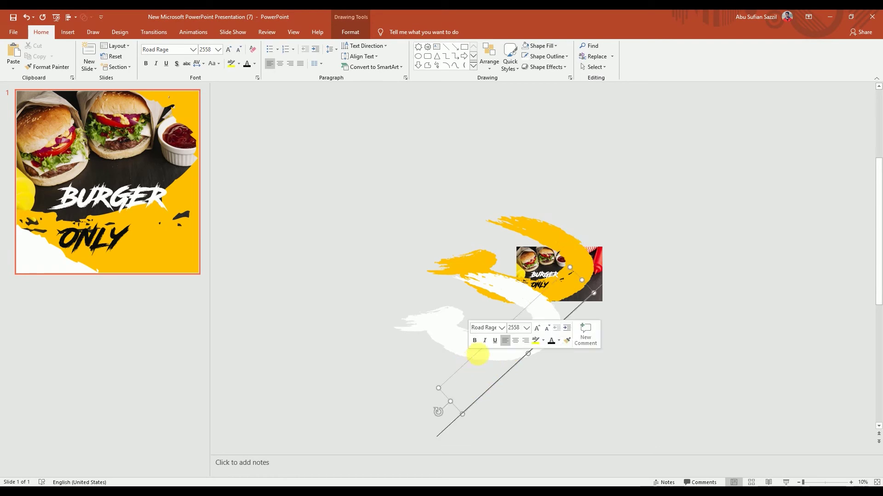
pyautogui.moveTo(476, 360); pyautogui.dragTo(468, 355)
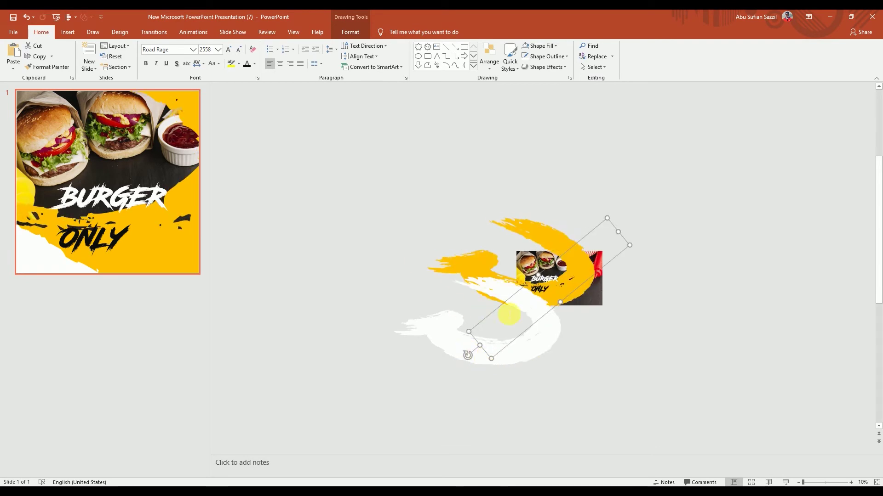
# Nudge BURGER slightly up and left, and ONLY slightly up and right beneath it
pyautogui.scroll(4, 437, 285)
pyautogui.click(478, 200)
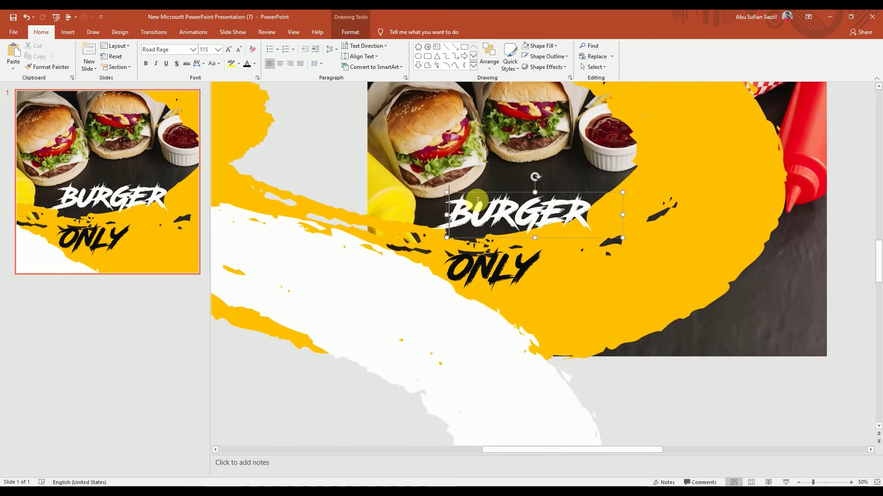
pyautogui.moveTo(474, 192); pyautogui.dragTo(473, 191)
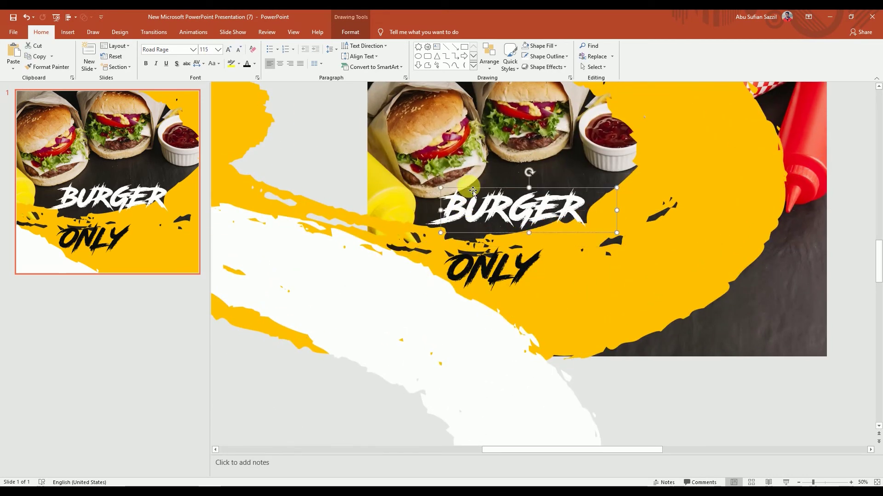
pyautogui.click(519, 282)
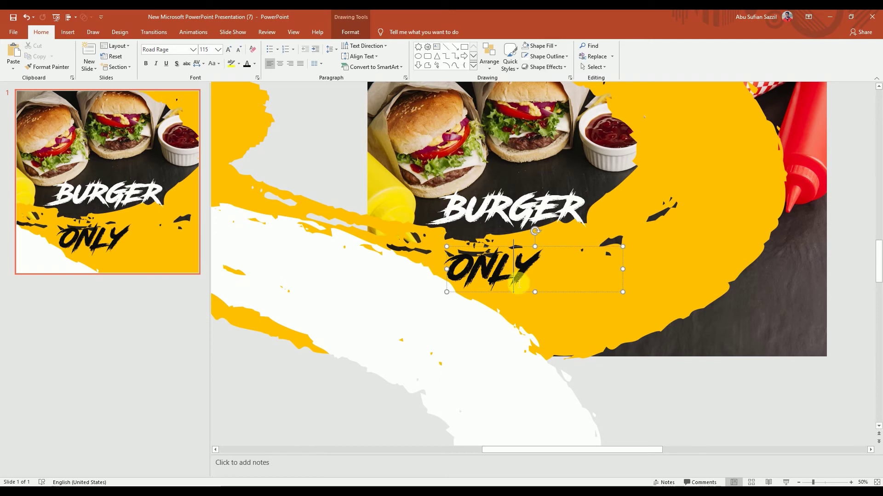
pyautogui.moveTo(480, 252); pyautogui.dragTo(485, 247)
# Enlarge BURGER to font size 166, widen its box to one line, and shift it up and left
pyautogui.doubleClick(482, 205)
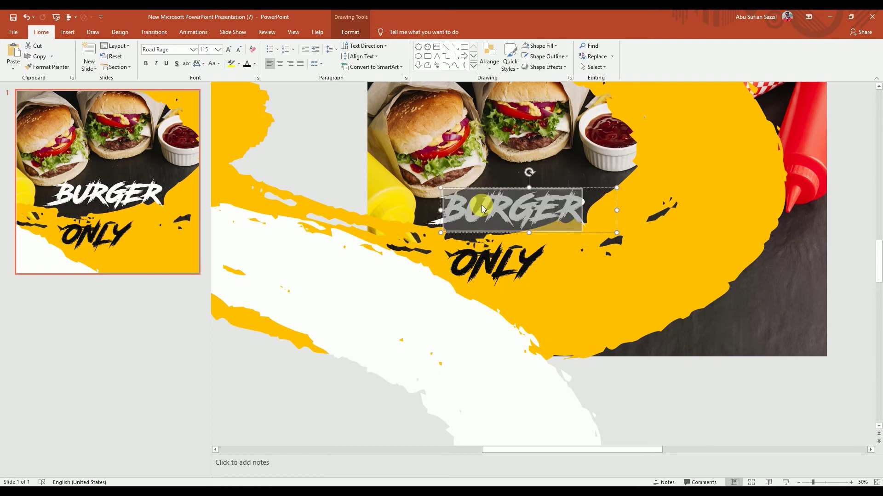
pyautogui.hotkey('ctrl', 'shift', '.')
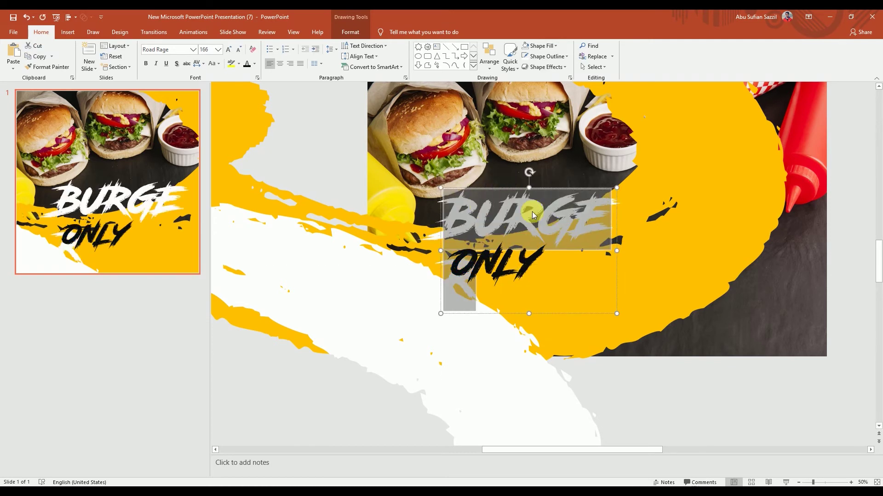
pyautogui.click(489, 193)
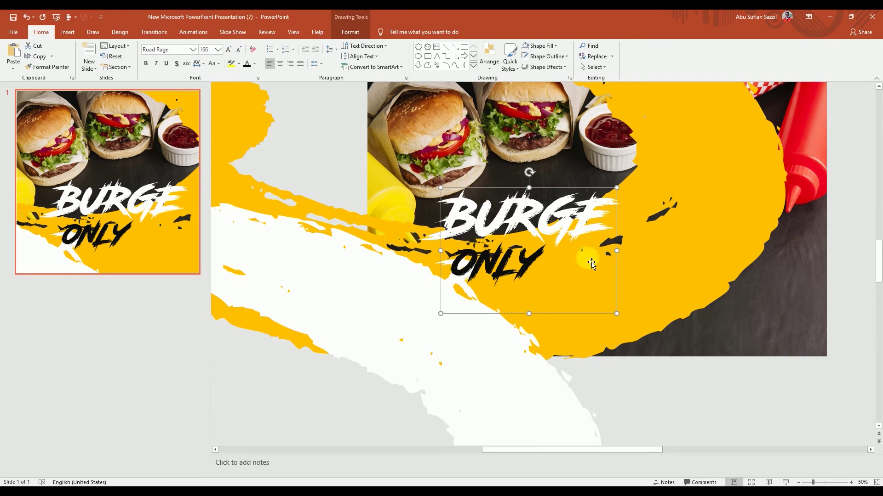
pyautogui.moveTo(617, 250); pyautogui.dragTo(652, 250)
pyautogui.moveTo(494, 186); pyautogui.dragTo(475, 177)
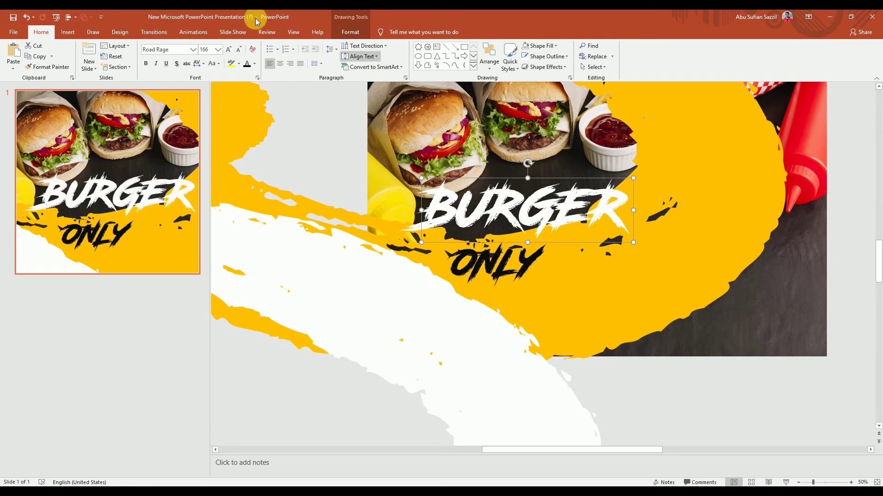
# Apply an outer text shadow falling below the letters of BURGER
pyautogui.click(348, 31)
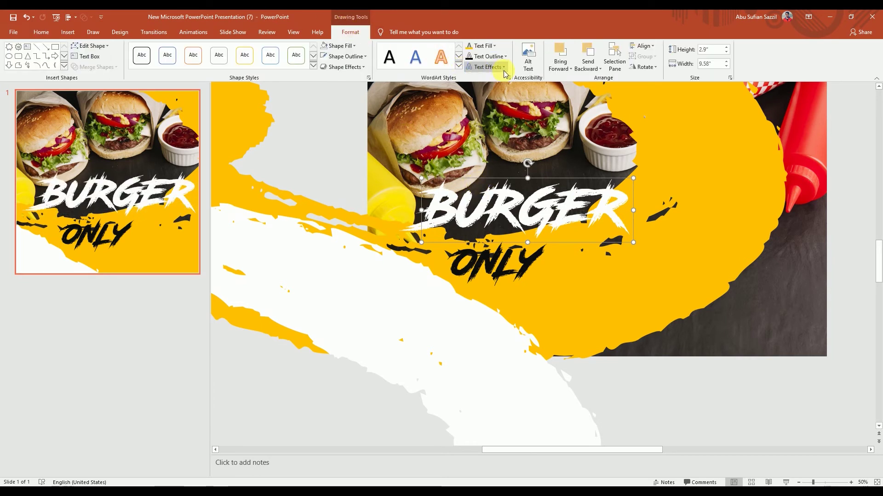
pyautogui.click(488, 68)
pyautogui.moveTo(491, 86)
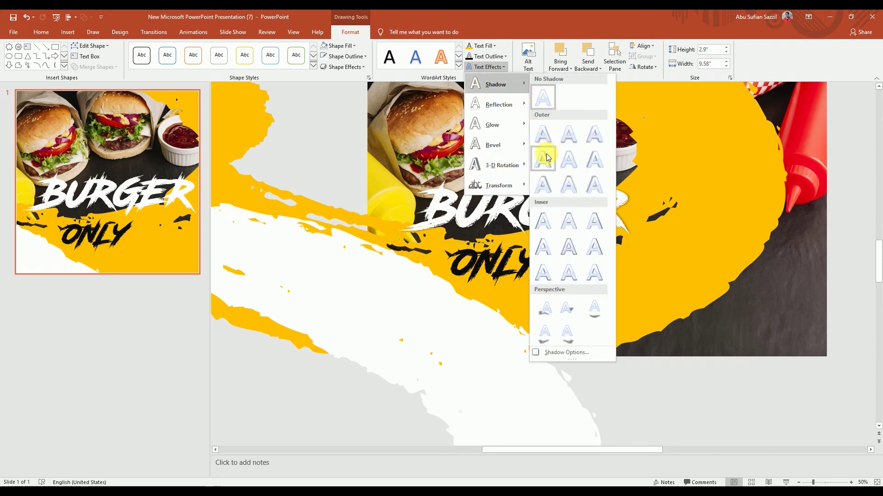
pyautogui.click(568, 134)
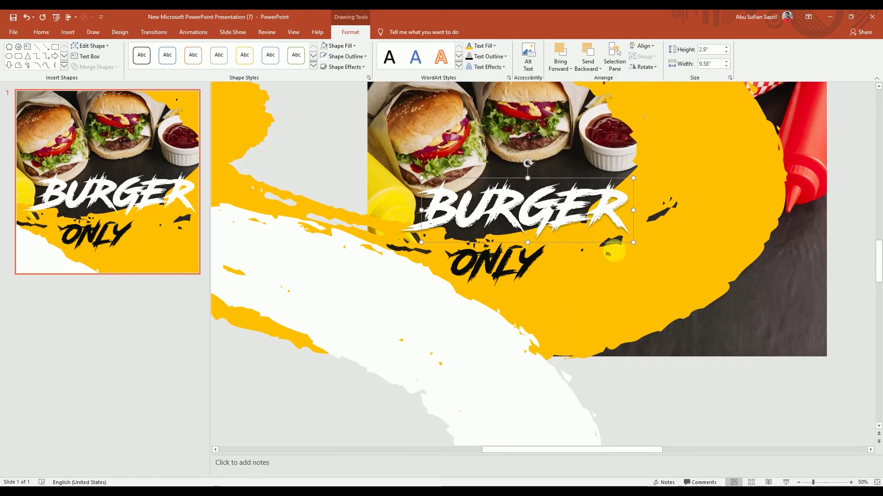
pyautogui.scroll(3, 621, 247)
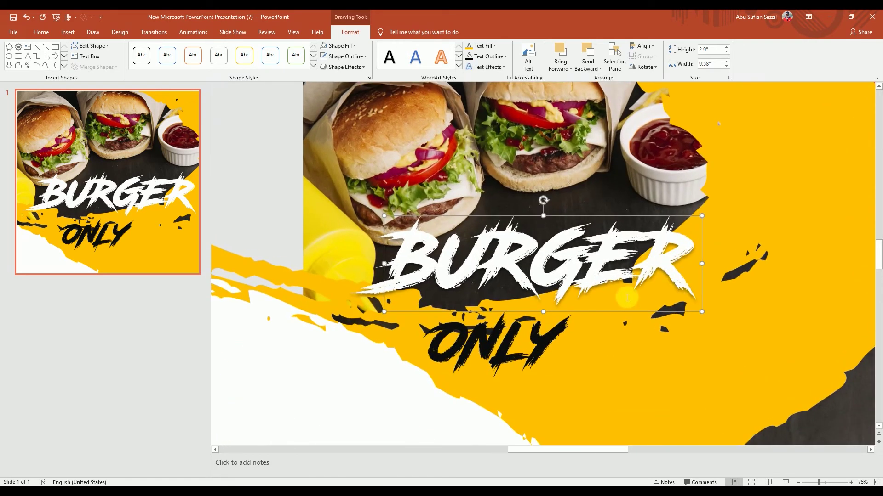
pyautogui.scroll(-1, 668, 291)
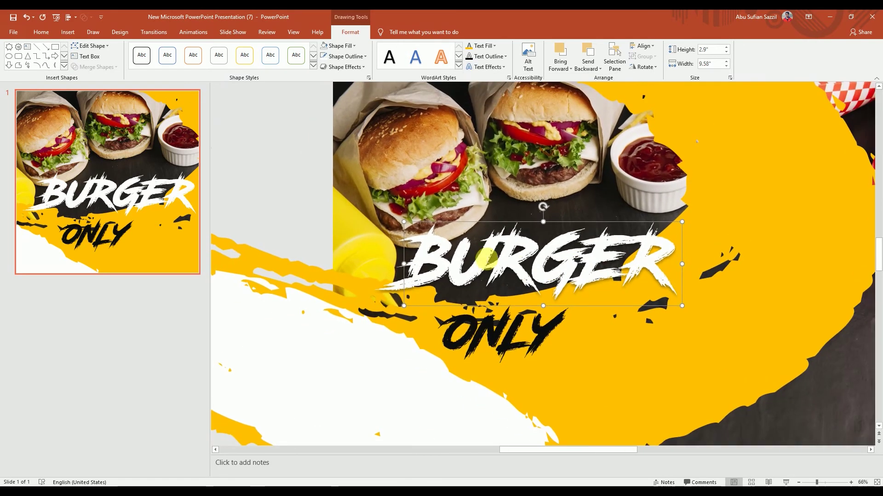
pyautogui.click(296, 167)
pyautogui.scroll(-5, 293, 168)
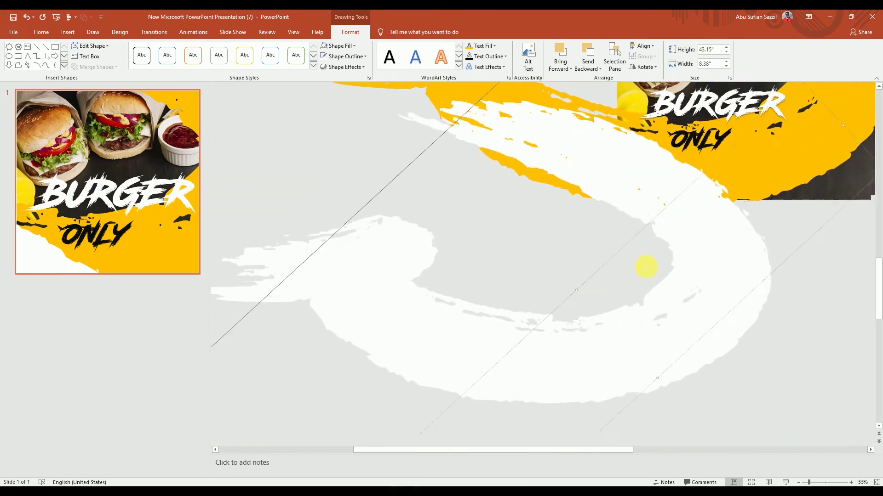
pyautogui.click(835, 299)
pyautogui.scroll(4, 837, 250)
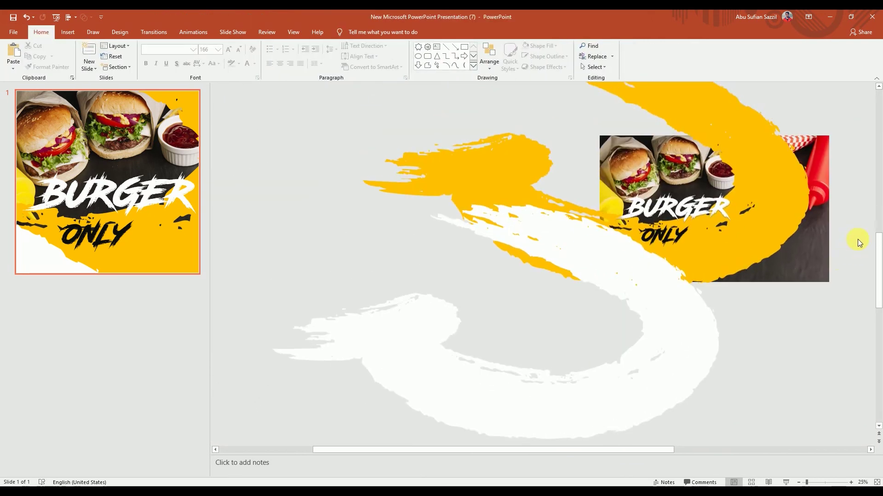
# Duplicate the ONLY text box to its lower right and replace the copy's text with 5$
pyautogui.click(518, 331)
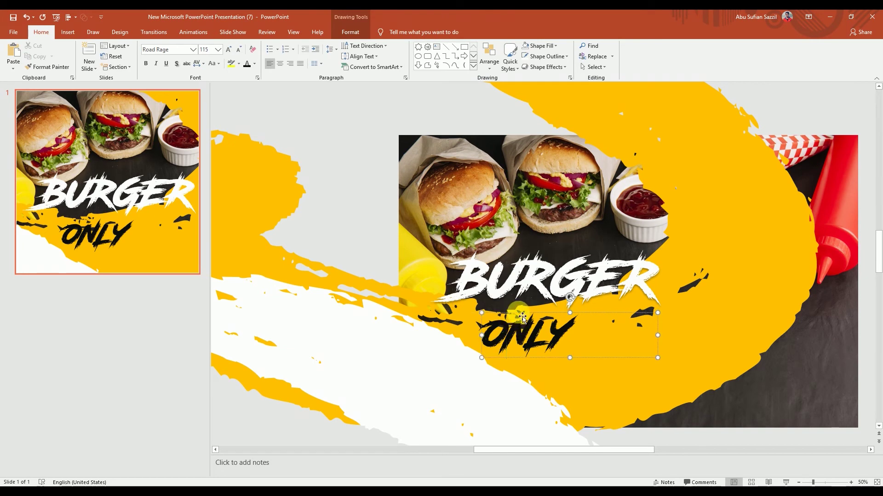
pyautogui.moveTo(527, 318); pyautogui.dragTo(600, 352)
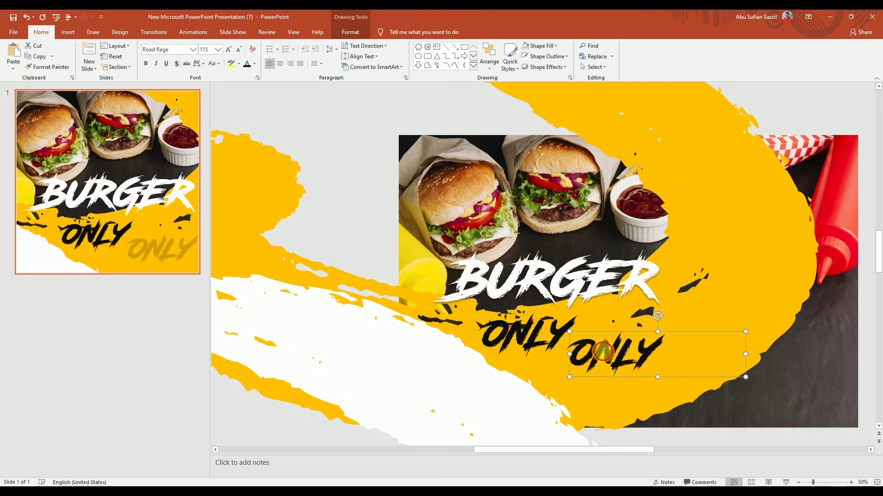
pyautogui.write('5')
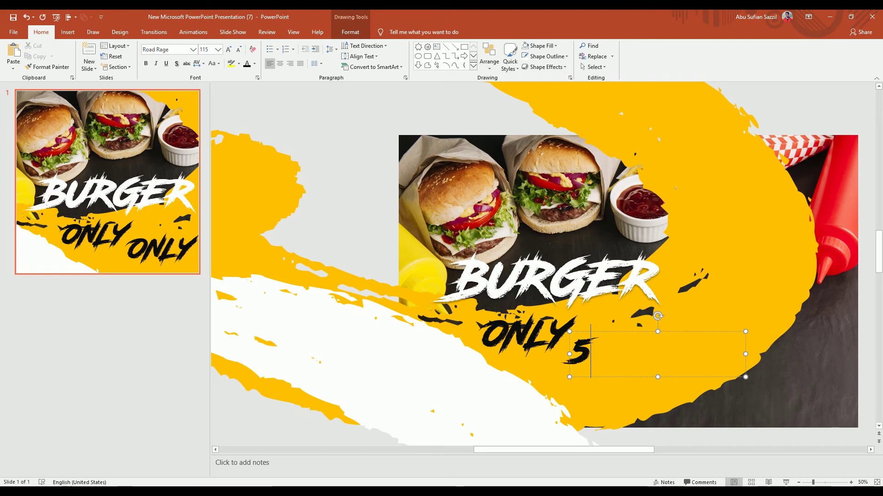
pyautogui.write('$')
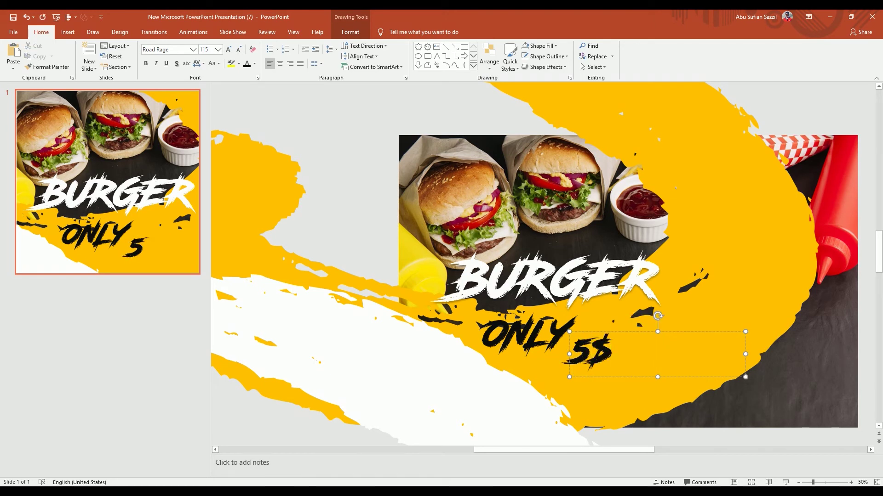
# Enlarge 5$ to font size 166 and place it just right of and below ONLY
pyautogui.moveTo(595, 335)
pyautogui.mouseDown()
pyautogui.moveTo(583, 321)
pyautogui.moveTo(608, 338)
pyautogui.mouseUp()
pyautogui.click(599, 346)
pyautogui.doubleClick(593, 350)
pyautogui.hotkey('ctrl', 'shift', '.')
pyautogui.hotkey('ctrl', 'shift', '.')
pyautogui.hotkey('ctrl', 'shift', '.')
pyautogui.hotkey('ctrl', 'shift', '.')
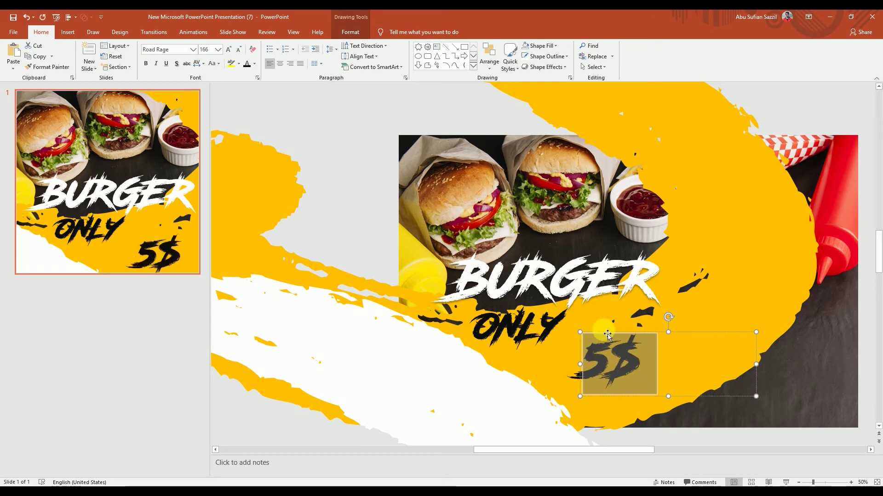
pyautogui.moveTo(608, 335); pyautogui.dragTo(600, 326)
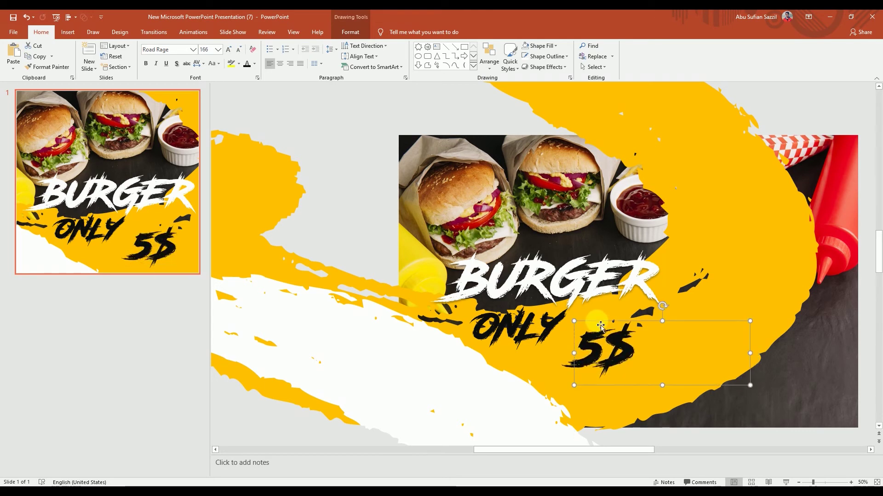
# Draw a seven-point star about 4 inches wide over the 5$ text
pyautogui.click(473, 66)
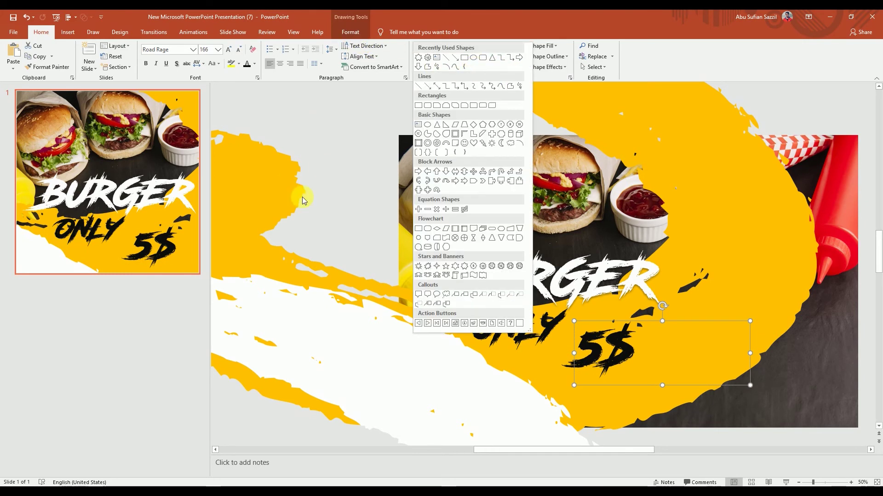
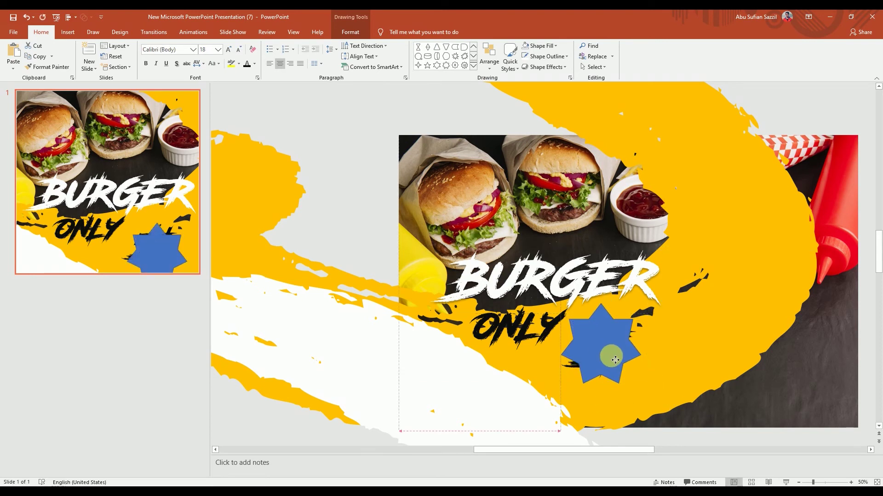
pyautogui.click(625, 332)
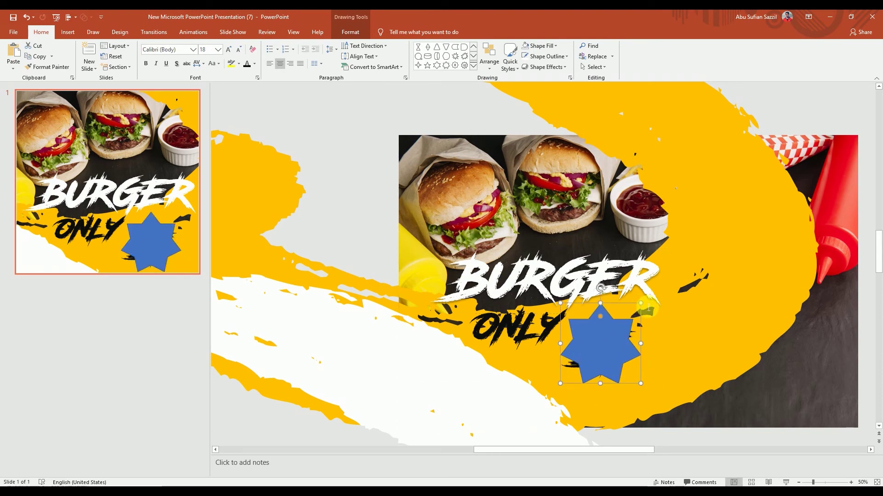
pyautogui.click(604, 357)
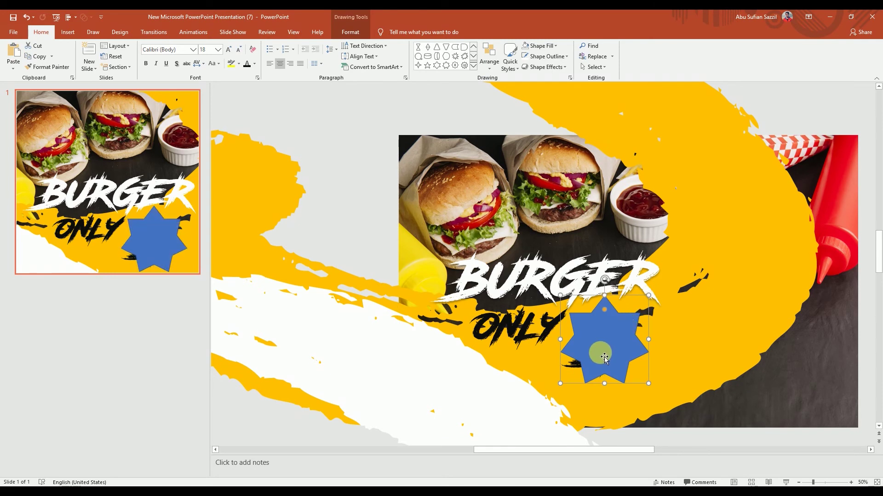
pyautogui.moveTo(600, 360); pyautogui.dragTo(599, 356)
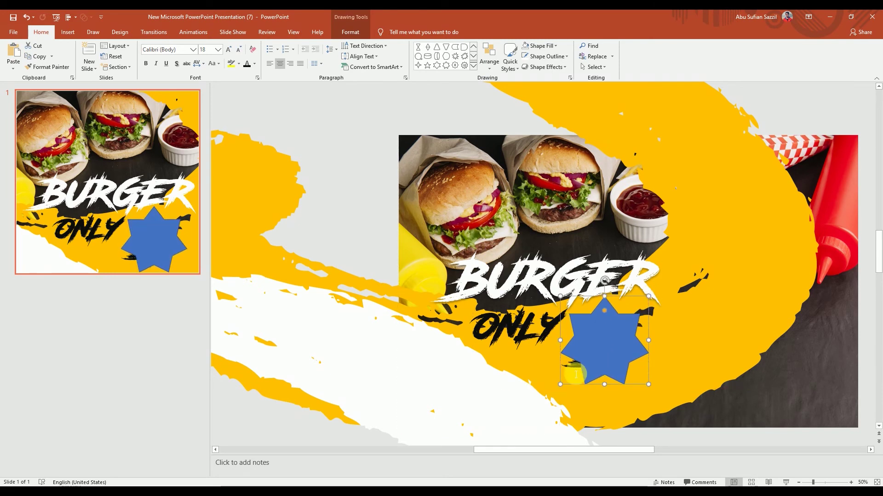
pyautogui.scroll(-5, 575, 368)
pyautogui.scroll(-3, 584, 363)
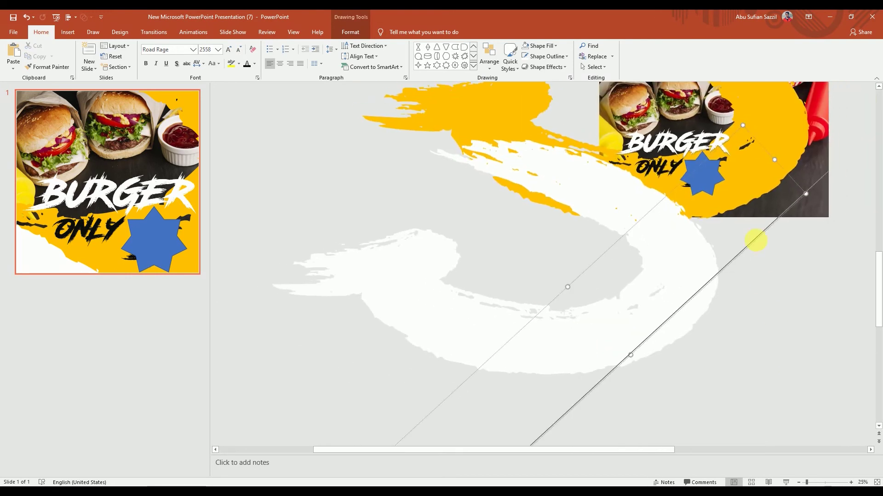
pyautogui.click(772, 294)
pyautogui.click(684, 190)
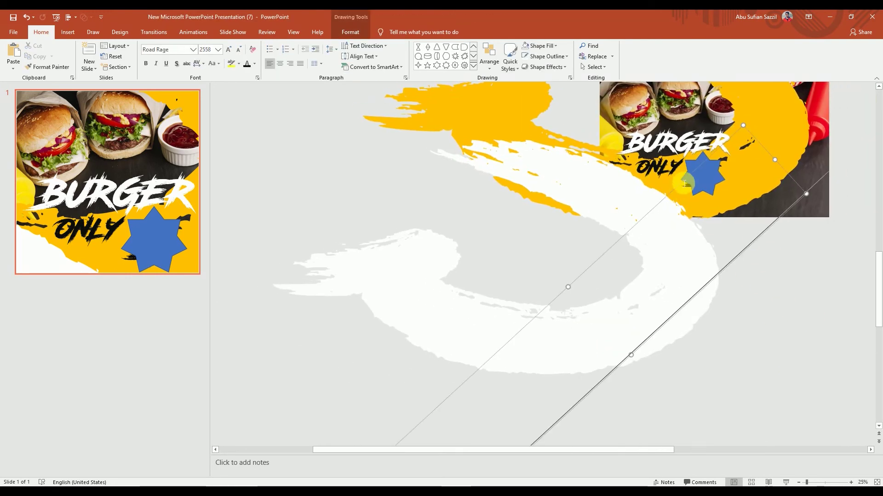
pyautogui.click(675, 262)
pyautogui.click(779, 264)
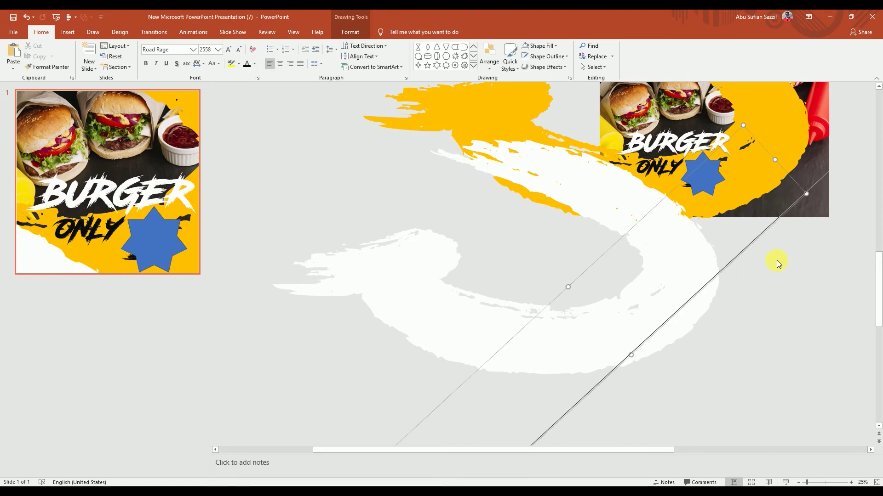
# Move the blue star aside to the right of 5$ and bring the 5$ text box to the front
pyautogui.scroll(5, 798, 289)
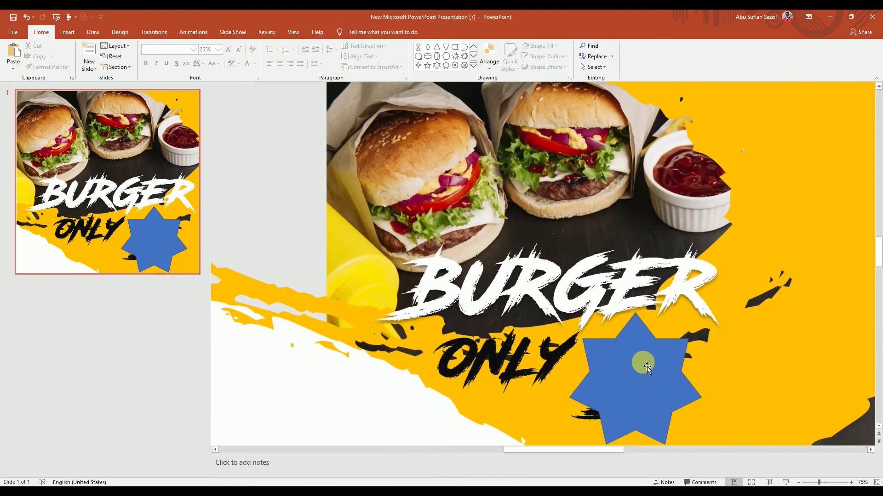
pyautogui.click(640, 375)
pyautogui.moveTo(640, 375); pyautogui.dragTo(760, 350)
pyautogui.click(615, 393)
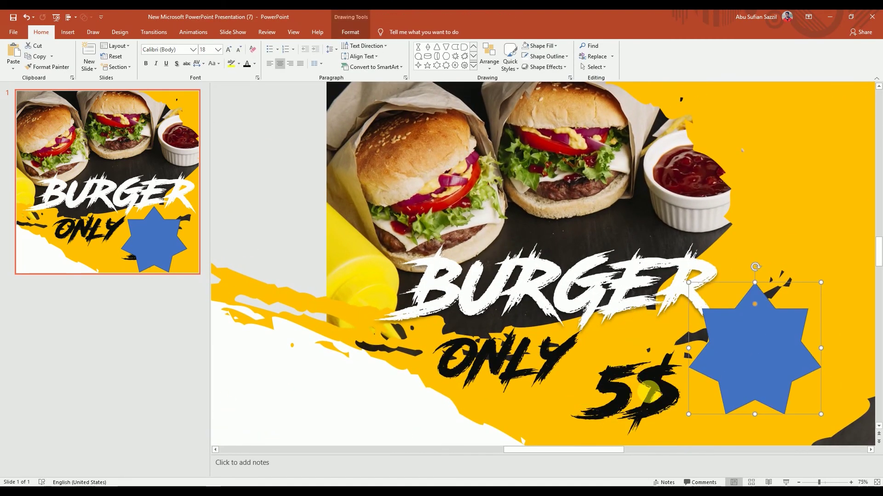
pyautogui.scroll(-1, 625, 356)
pyautogui.rightClick(616, 354)
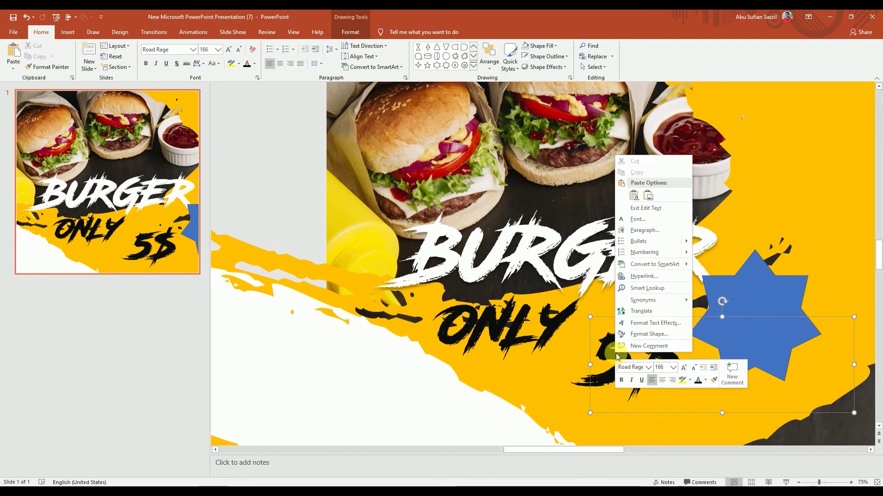
pyautogui.click(595, 324)
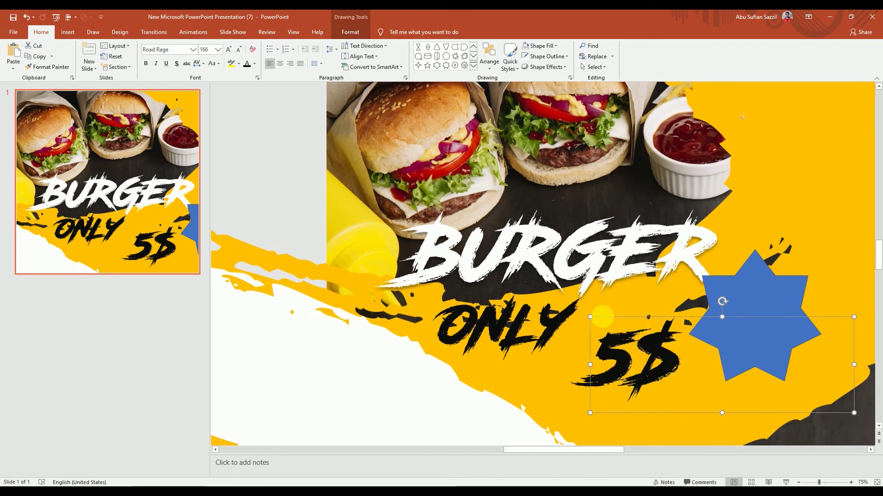
pyautogui.rightClick(601, 316)
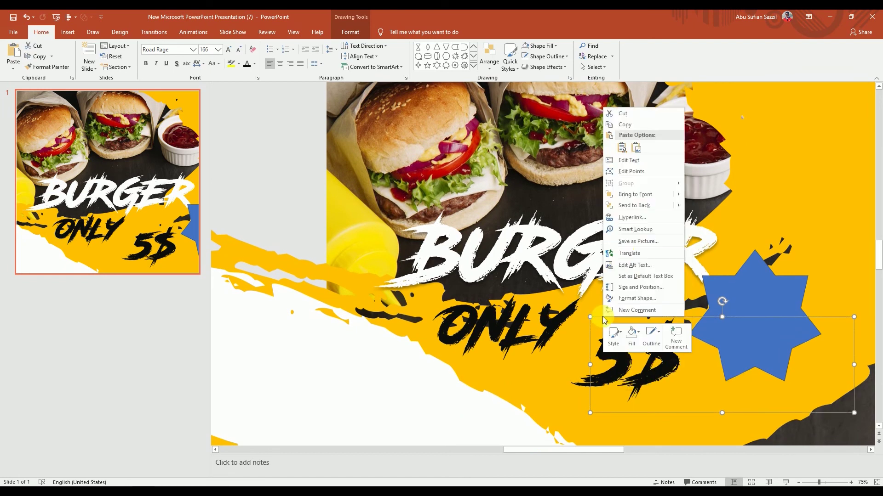
pyautogui.click(626, 207)
# Move the star back behind 5$ and set its shape fill to No Fill
pyautogui.click(735, 291)
pyautogui.moveTo(736, 291); pyautogui.dragTo(629, 325)
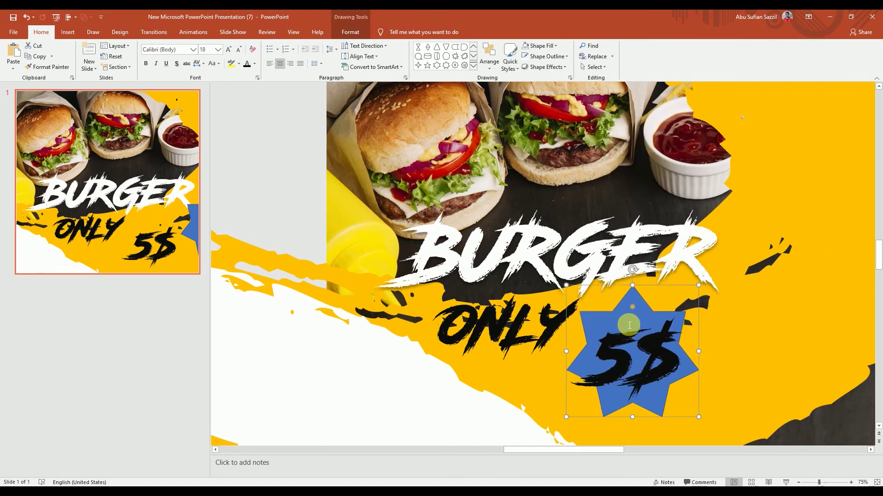
pyautogui.click(349, 31)
pyautogui.click(341, 56)
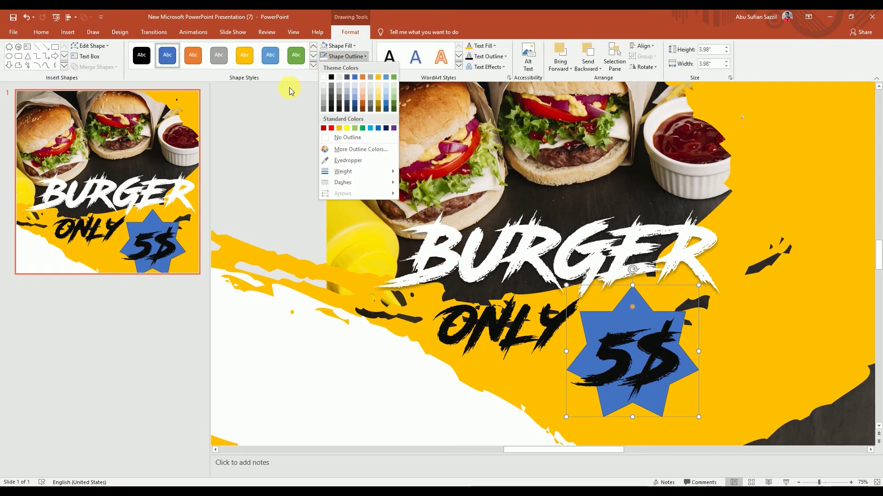
pyautogui.click(338, 45)
pyautogui.click(335, 127)
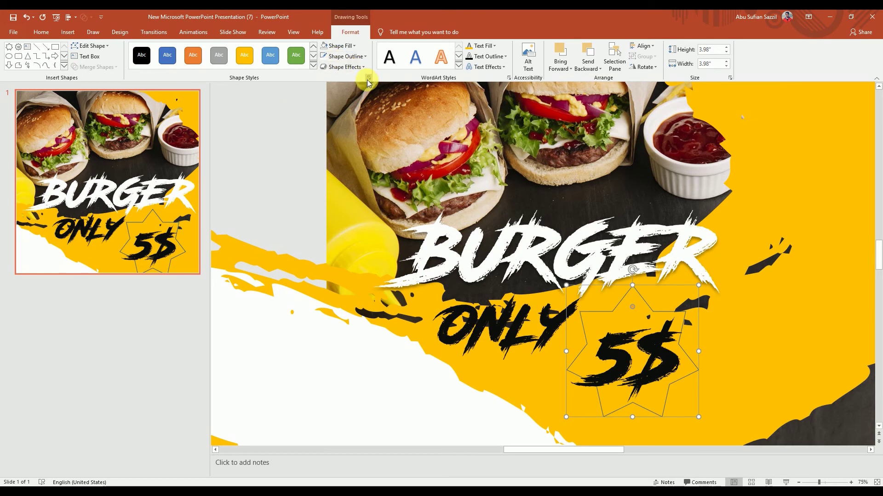
# Give the star a solid white outline 13 pt wide
pyautogui.click(369, 78)
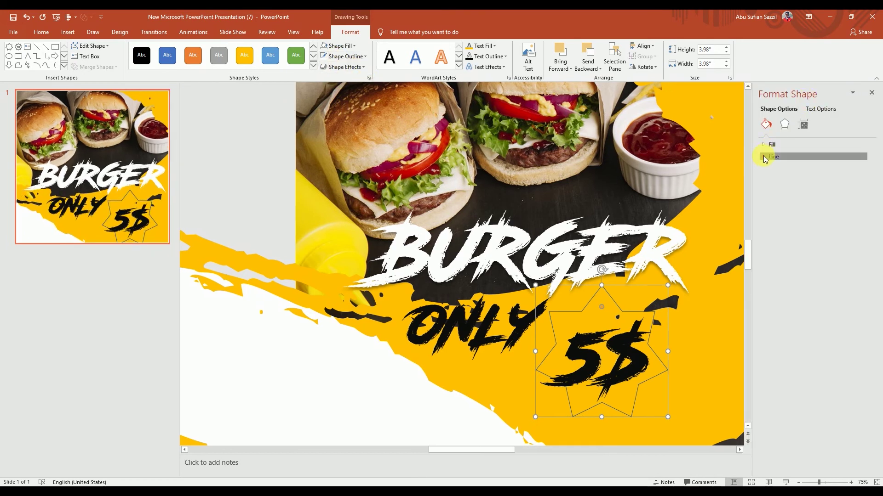
pyautogui.click(765, 157)
pyautogui.click(864, 208)
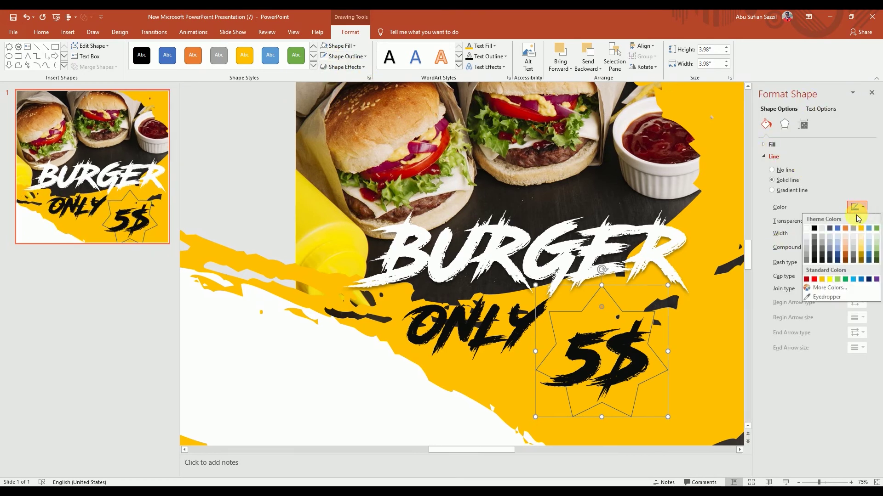
pyautogui.click(805, 229)
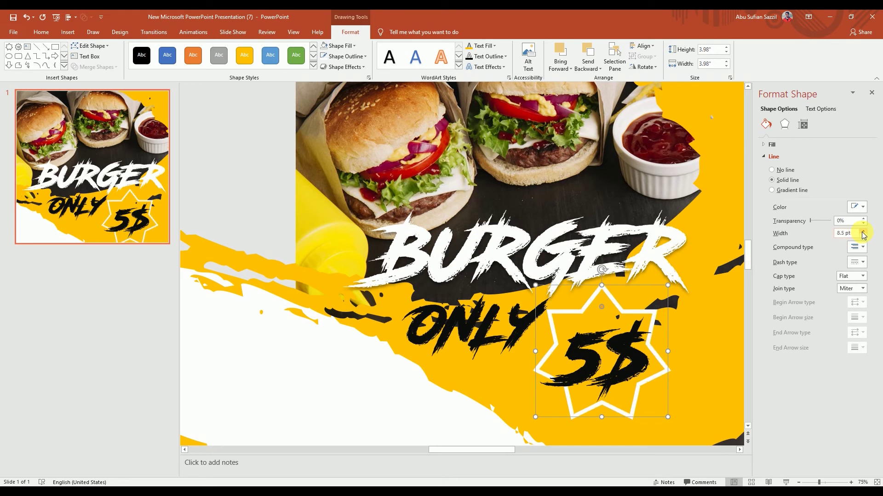
pyautogui.click(863, 231)
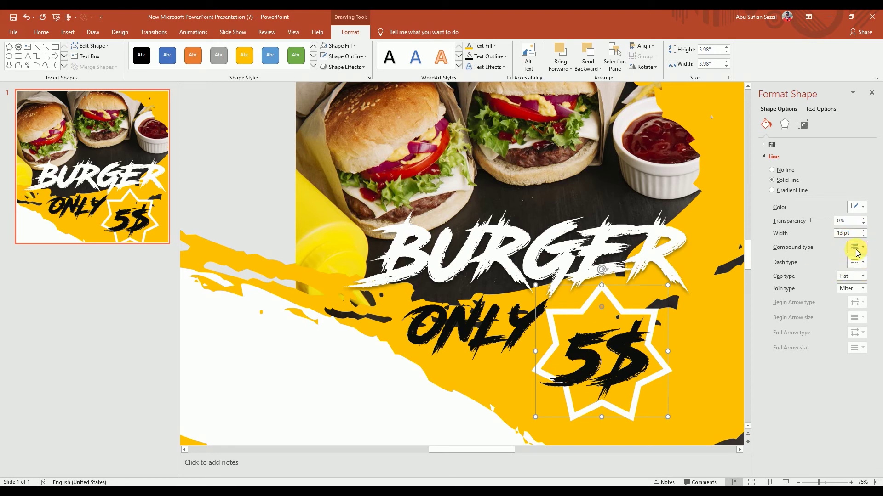
# Set the star outline's cap type and join type to Round
pyautogui.click(856, 278)
pyautogui.click(850, 294)
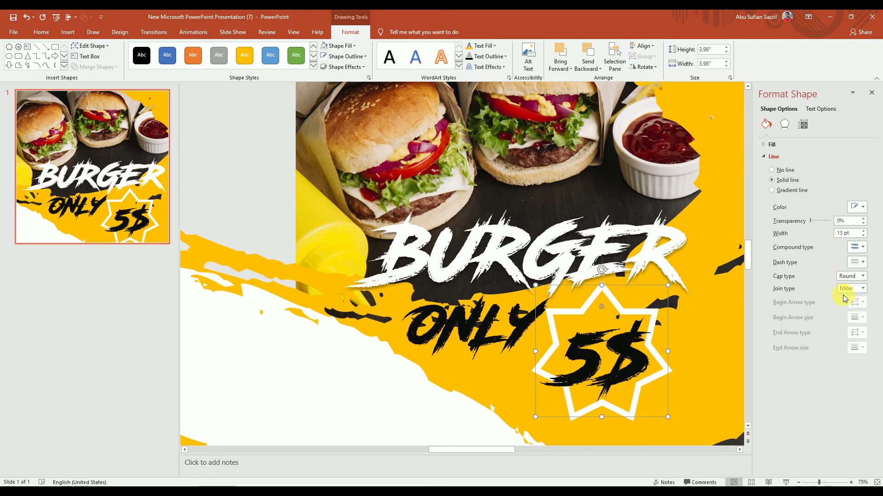
pyautogui.click(852, 289)
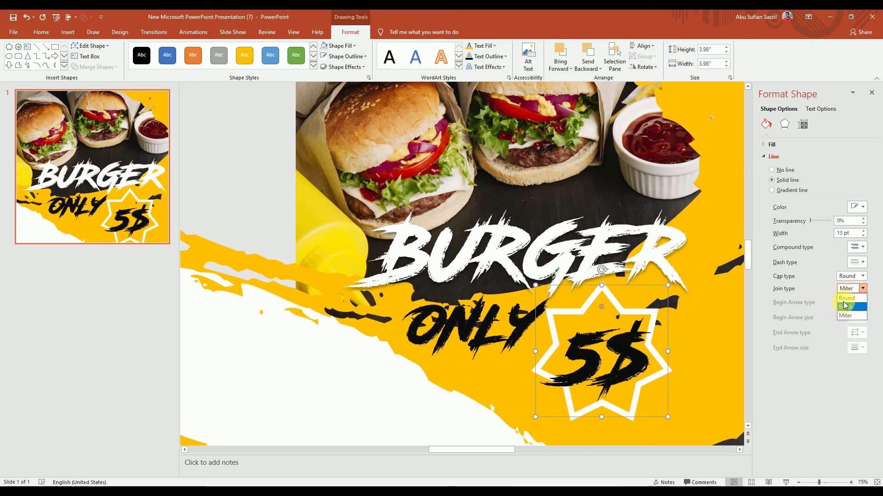
pyautogui.click(845, 298)
pyautogui.keyDown('ctrl'); pyautogui.scroll(10, 675, 321); pyautogui.keyUp('ctrl')
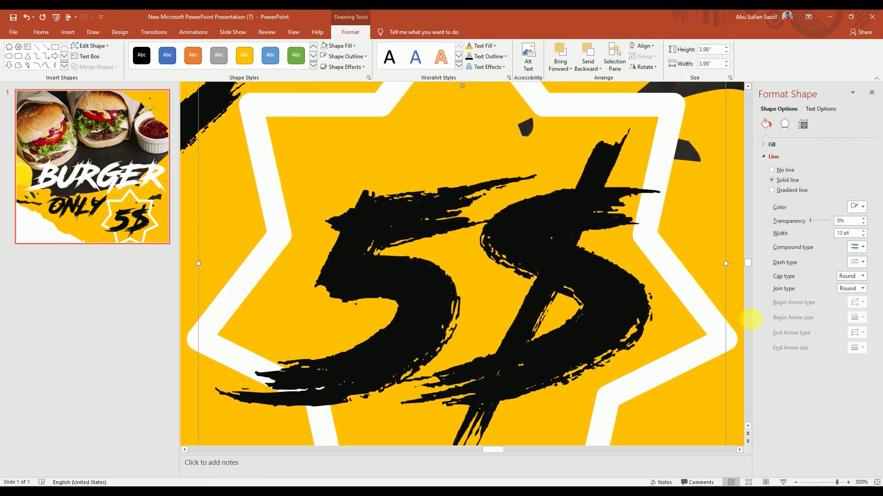
# Shrink the star to 3.27 by 3.27 inches and shift it slightly down and right behind 5$
pyautogui.keyDown('ctrl'); pyautogui.scroll(-6, 572, 339); pyautogui.keyUp('ctrl')
pyautogui.keyDown('ctrl'); pyautogui.scroll(-3, 467, 328); pyautogui.keyUp('ctrl')
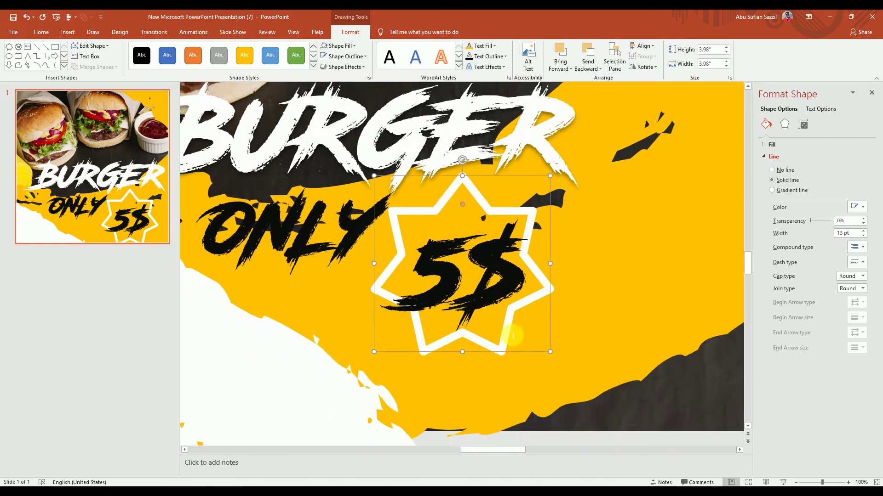
pyautogui.moveTo(533, 336); pyautogui.dragTo(498, 312)
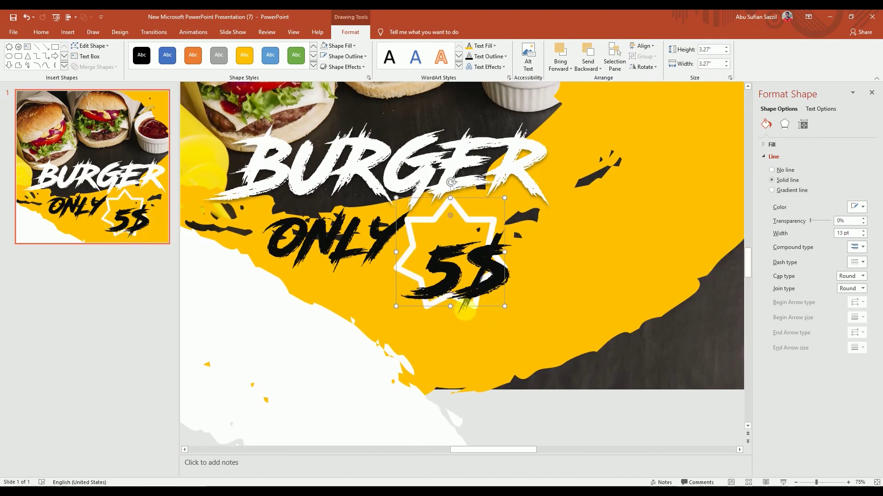
pyautogui.moveTo(441, 198); pyautogui.dragTo(450, 205)
# Reduce 5$ to font size 115 and reposition it inside the star outline
pyautogui.click(451, 269)
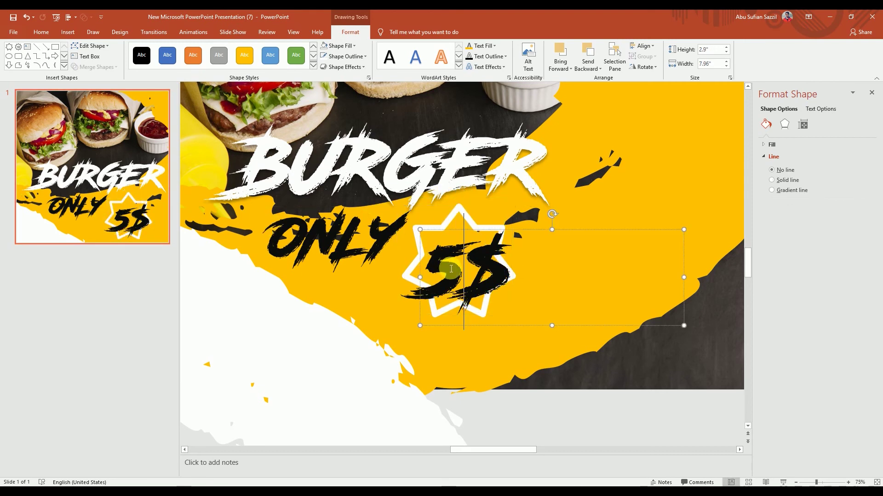
pyautogui.moveTo(451, 269); pyautogui.dragTo(450, 267)
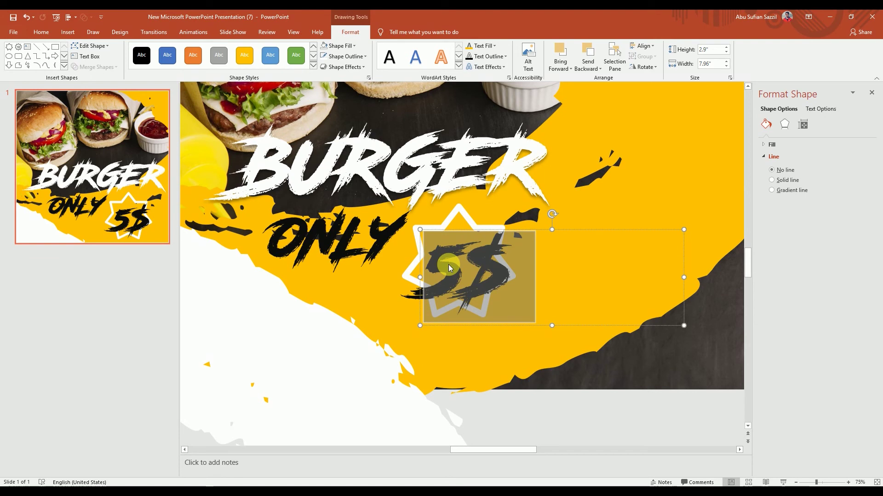
pyautogui.hotkey('ctrl', '[')
pyautogui.hotkey('ctrl', '[')
pyautogui.moveTo(448, 264)
pyautogui.mouseDown()
pyautogui.moveTo(462, 233)
pyautogui.moveTo(459, 259)
pyautogui.moveTo(449, 252)
pyautogui.mouseUp()
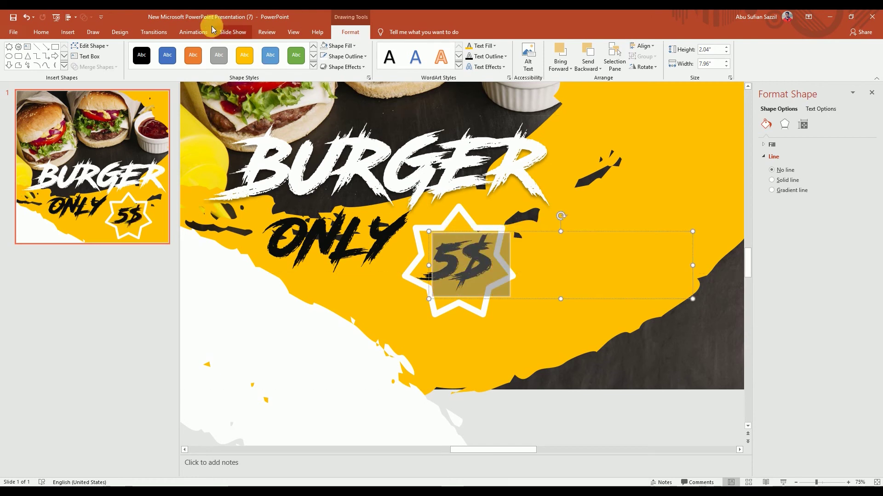
pyautogui.click(41, 32)
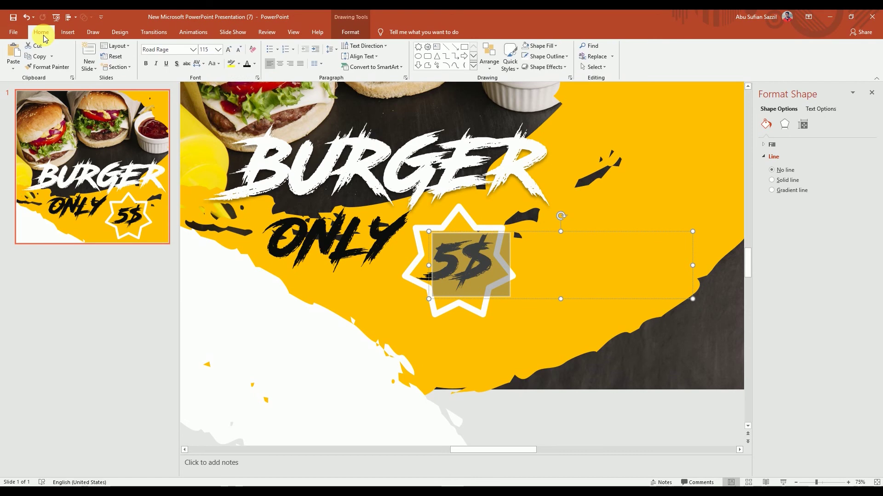
# Change the font color of the 5$ text to white
pyautogui.click(255, 65)
pyautogui.click(247, 90)
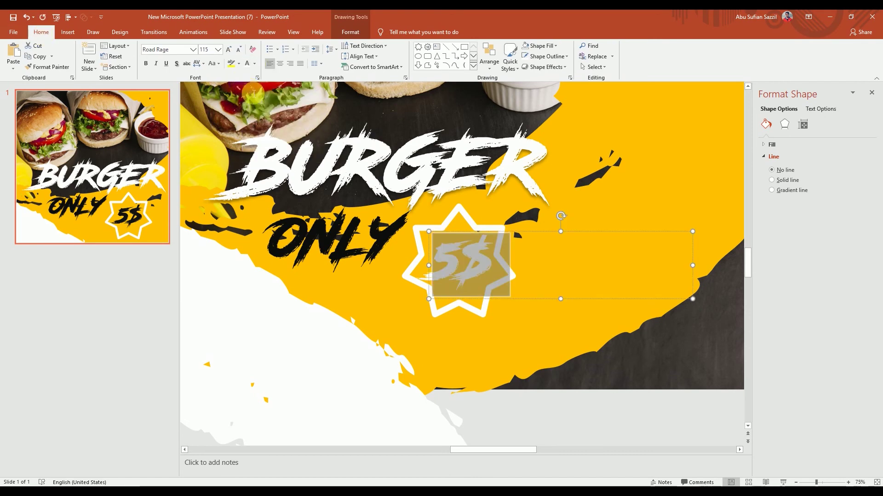
pyautogui.moveTo(467, 237); pyautogui.dragTo(632, 422)
pyautogui.scroll(-5, 632, 422)
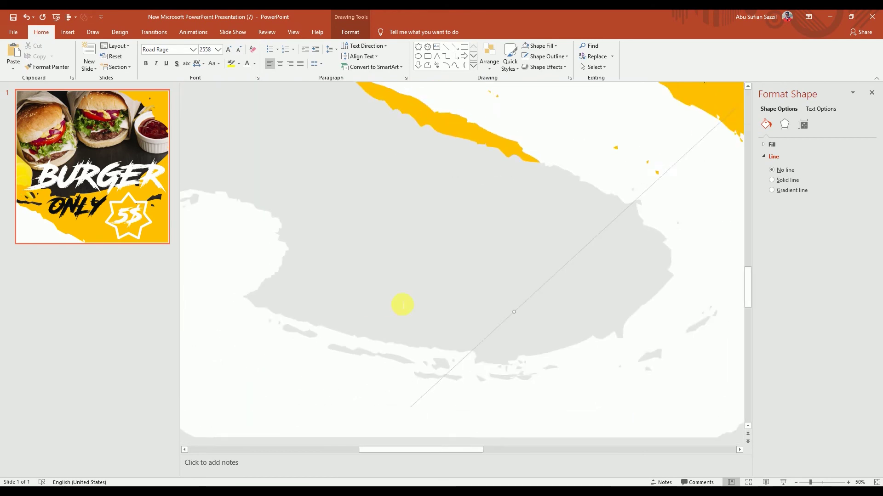
pyautogui.hotkey('ctrl', 'z')
# Reduce the ONLY text to font size 88 and move it closer to the star
pyautogui.scroll(4, 598, 172)
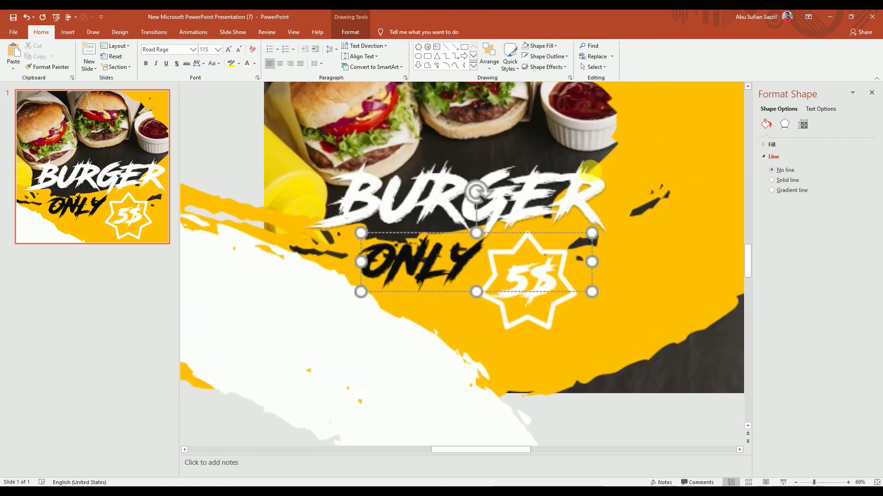
pyautogui.doubleClick(437, 252)
pyautogui.hotkey('ctrl', 'shift', ',')
pyautogui.hotkey('ctrl', 'shift', ',')
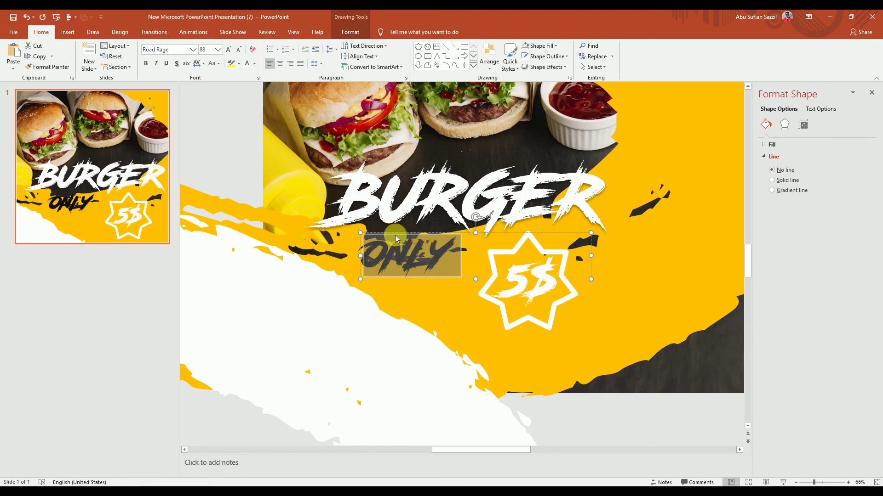
pyautogui.moveTo(399, 238); pyautogui.dragTo(425, 239)
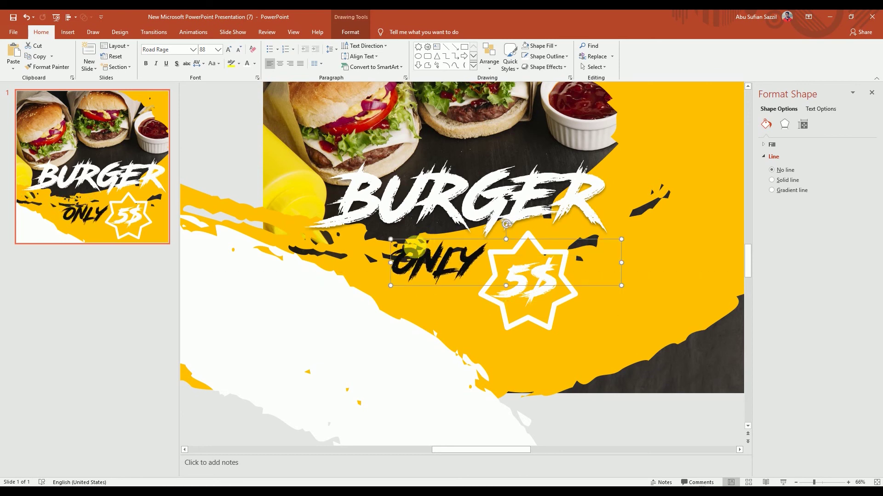
pyautogui.moveTo(371, 268); pyautogui.dragTo(688, 367)
pyautogui.keyDown('ctrl'); pyautogui.scroll(-5, 565, 336); pyautogui.keyUp('ctrl')
pyautogui.press('Escape')
# Draw a rectangle about 3.38 by 1.45 inches over the lower part of the ONLY text
pyautogui.keyDown('ctrl'); pyautogui.scroll(5, 676, 227); pyautogui.keyUp('ctrl')
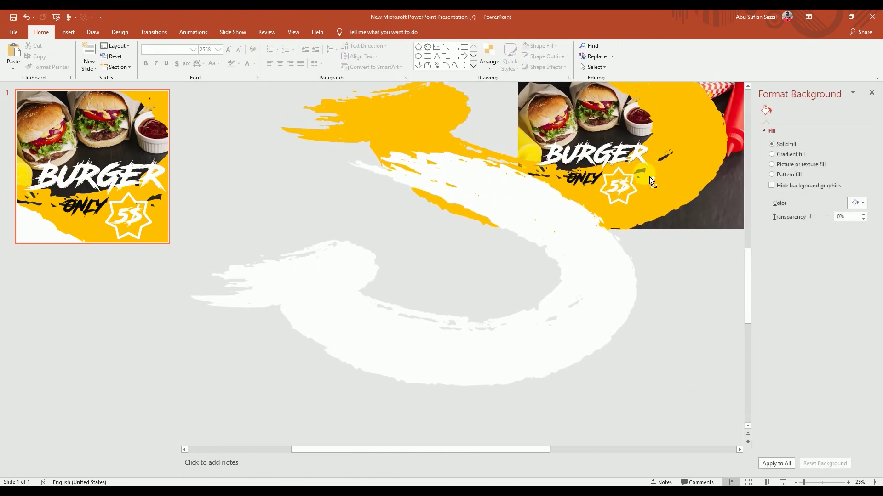
pyautogui.keyDown('ctrl'); pyautogui.scroll(2, 427, 363); pyautogui.keyUp('ctrl')
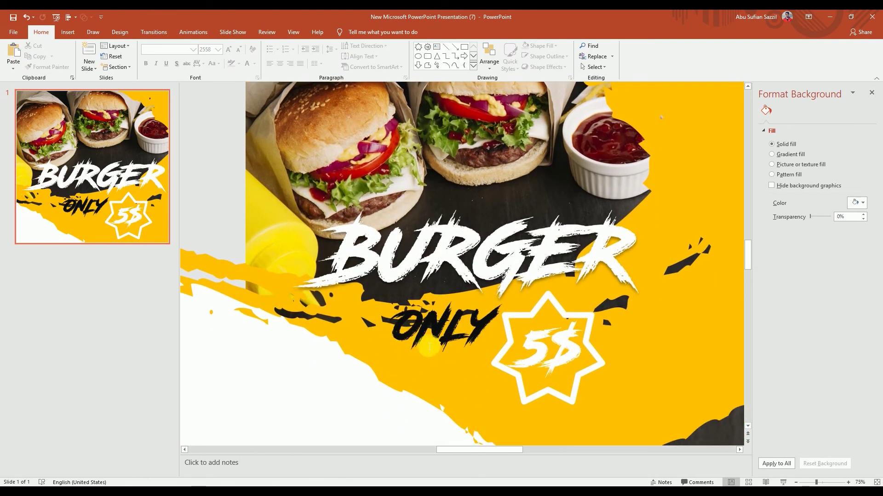
pyautogui.click(464, 48)
pyautogui.moveTo(378, 306)
pyautogui.mouseDown()
pyautogui.moveTo(475, 360)
pyautogui.moveTo(490, 354)
pyautogui.moveTo(400, 368)
pyautogui.mouseUp()
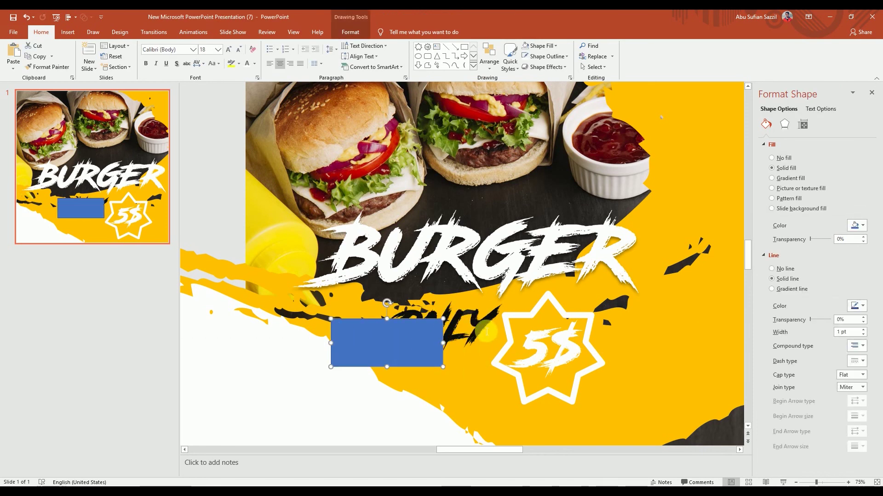
# Bring the ONLY text to the front and move the rectangle directly behind it
pyautogui.click(465, 306)
pyautogui.rightClick(465, 306)
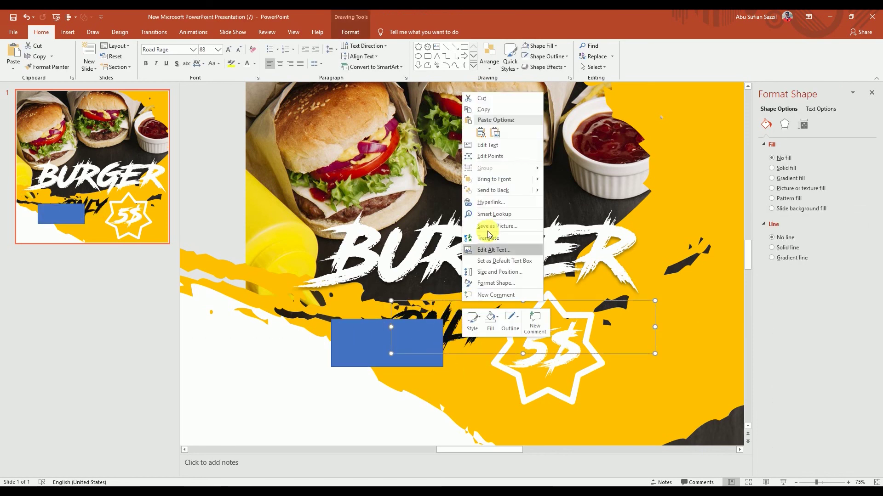
pyautogui.click(490, 177)
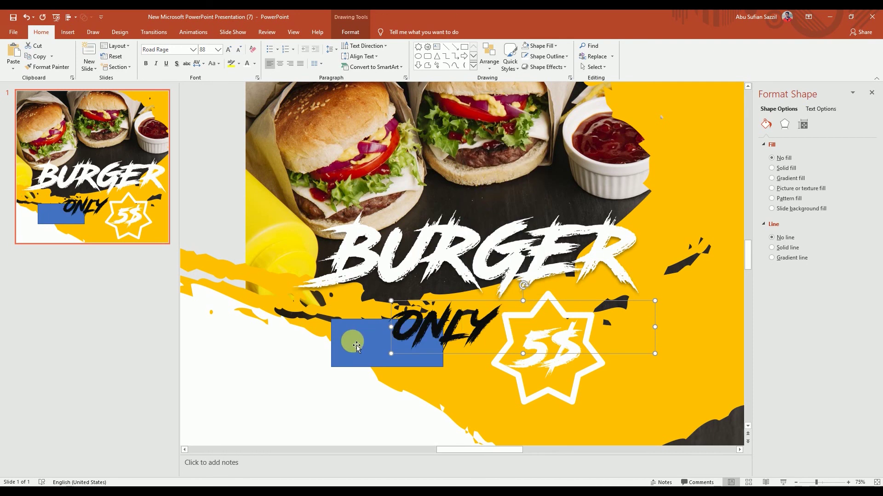
pyautogui.click(356, 346)
pyautogui.moveTo(361, 346); pyautogui.dragTo(407, 334)
# Remove the rectangle's outline and fill it with the yellow sampled from the brush stroke using the Eyedropper
pyautogui.click(349, 33)
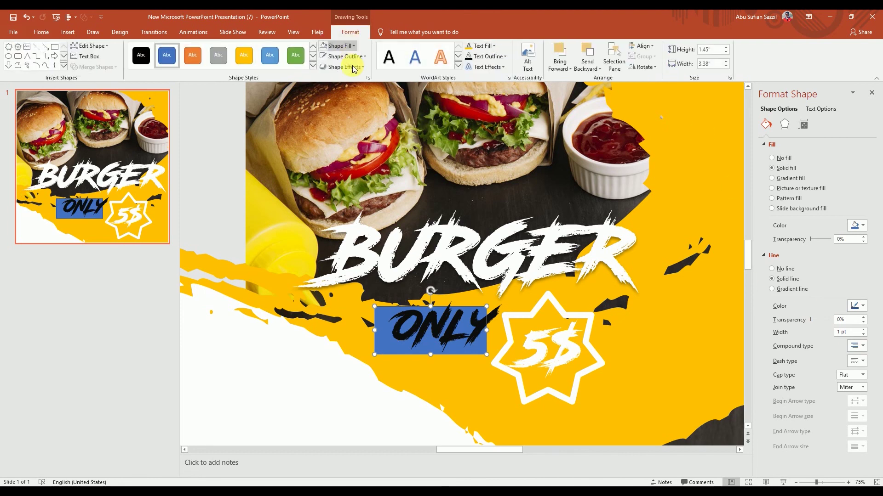
pyautogui.click(341, 57)
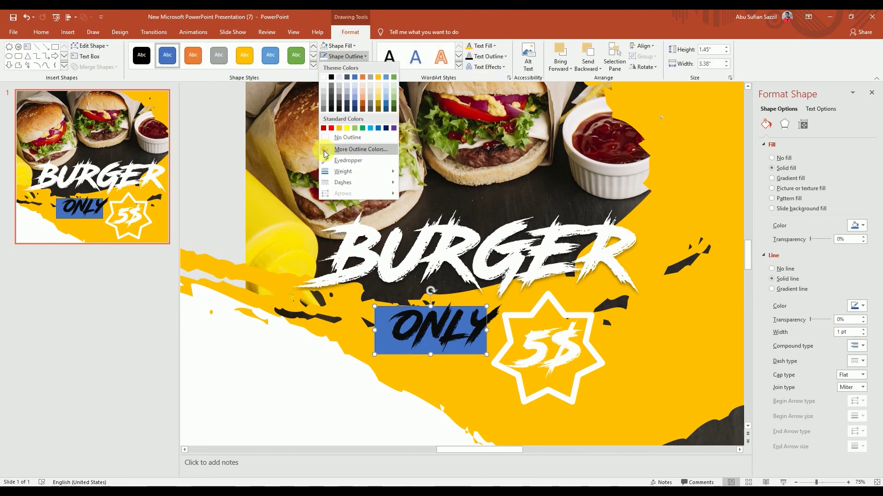
pyautogui.click(345, 137)
pyautogui.click(339, 46)
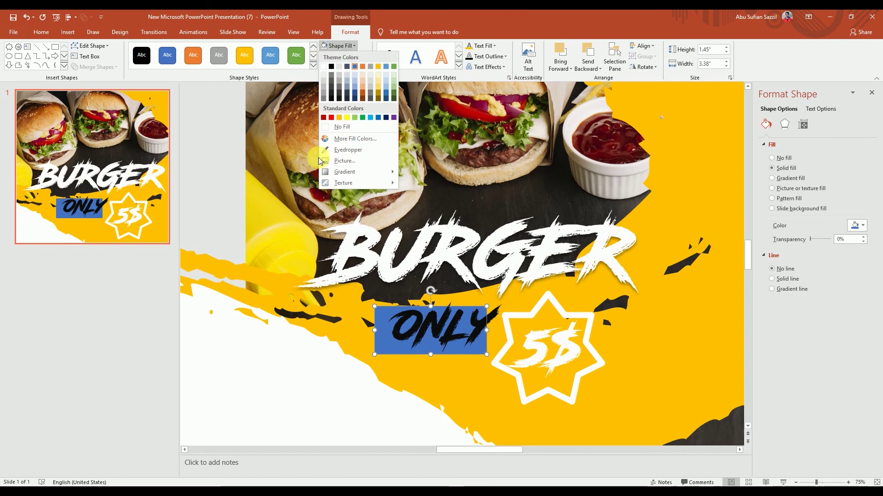
pyautogui.click(348, 150)
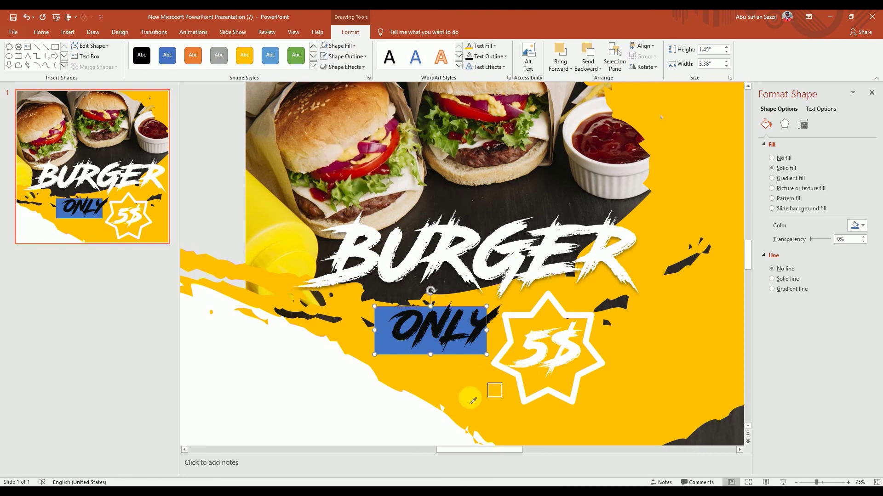
pyautogui.click(463, 384)
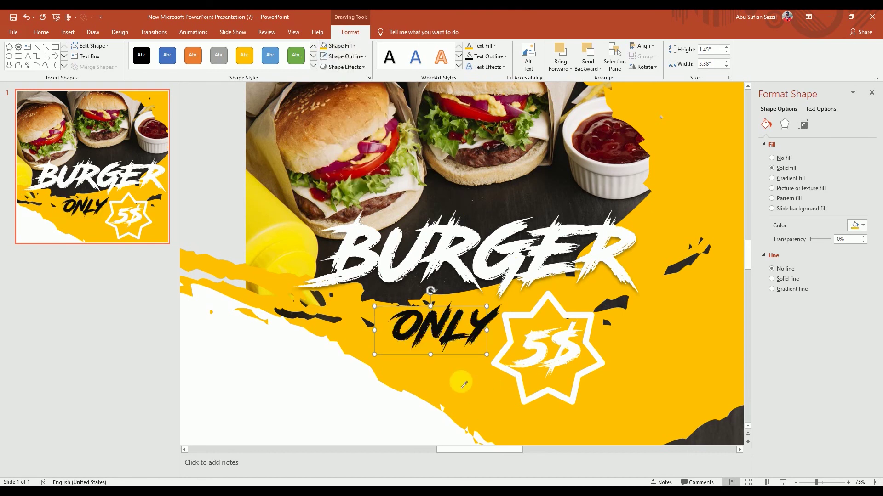
# Enlarge the ONLY text by two font size increments and reposition it slightly left and down beside the star
pyautogui.click(430, 332)
pyautogui.moveTo(455, 305); pyautogui.dragTo(446, 311)
pyautogui.doubleClick(431, 326)
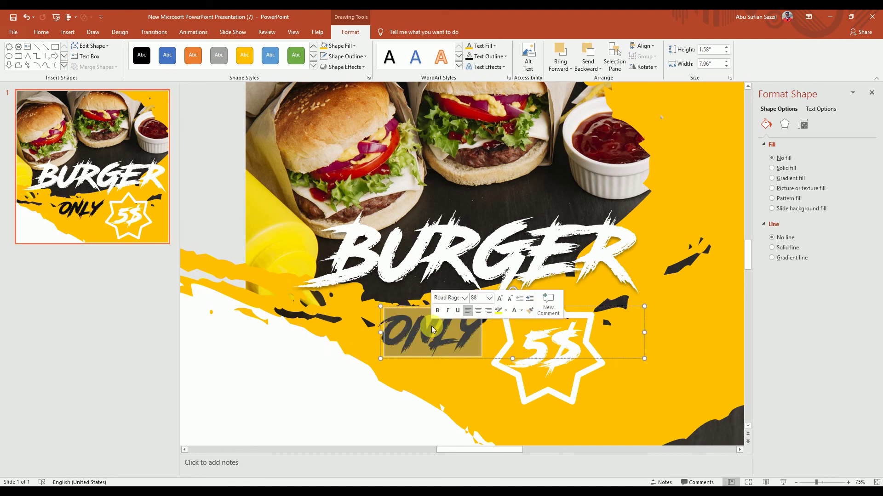
pyautogui.hotkey('ctrl', 'shift', '.')
pyautogui.hotkey('ctrl', 'shift', '.')
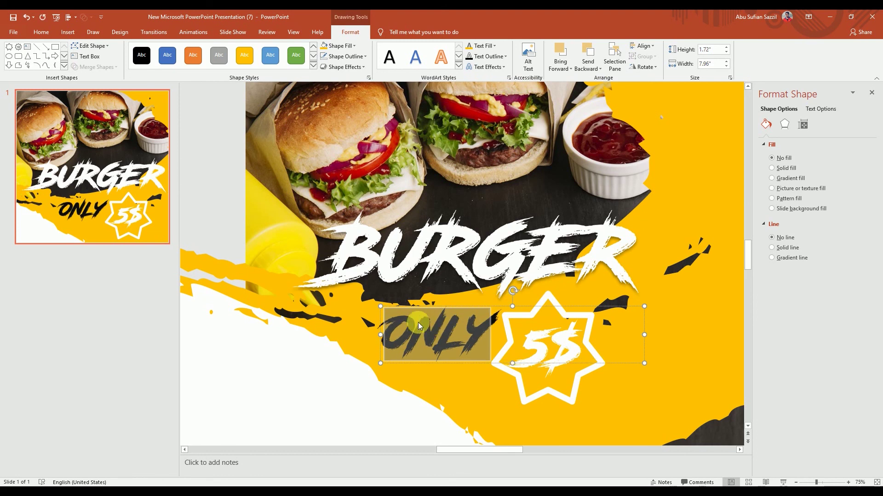
pyautogui.click(423, 314)
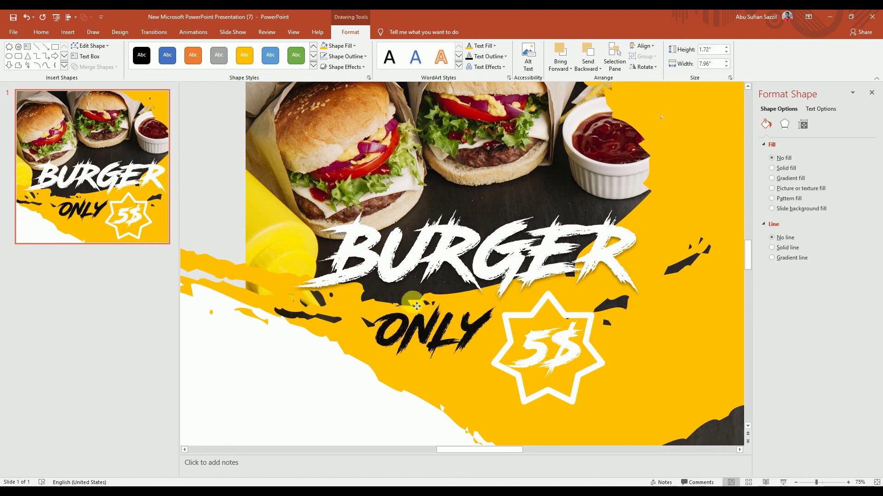
# Deselect everything and preview the burger post as a full-screen slide show
pyautogui.keyDown('ctrl'); pyautogui.scroll(-1, 396, 310); pyautogui.keyUp('ctrl')
pyautogui.keyDown('ctrl'); pyautogui.scroll(-2, 244, 229); pyautogui.keyUp('ctrl')
pyautogui.click(211, 173)
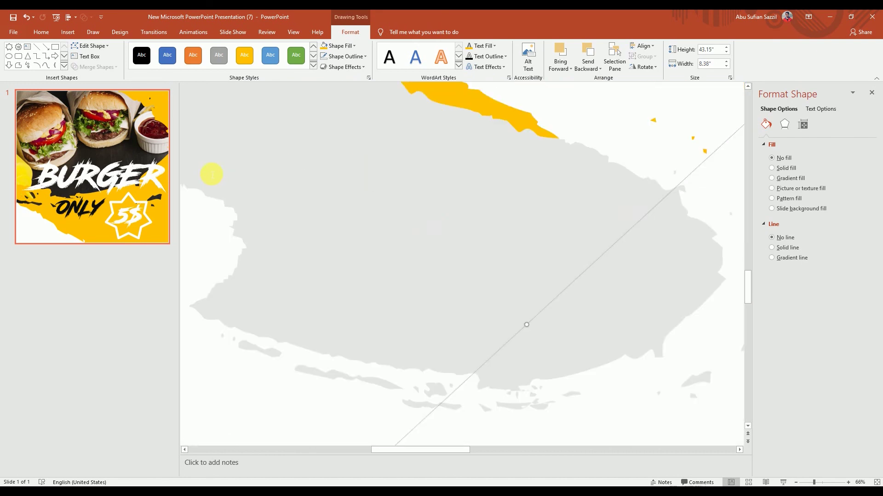
pyautogui.keyDown('ctrl'); pyautogui.scroll(-2, 550, 319); pyautogui.keyUp('ctrl')
pyautogui.click(526, 248)
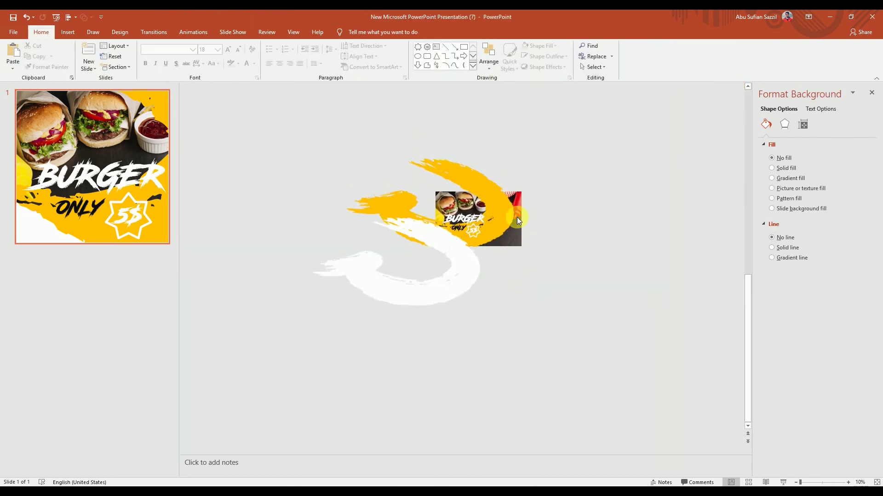
pyautogui.keyDown('ctrl'); pyautogui.scroll(3, 506, 272); pyautogui.keyUp('ctrl')
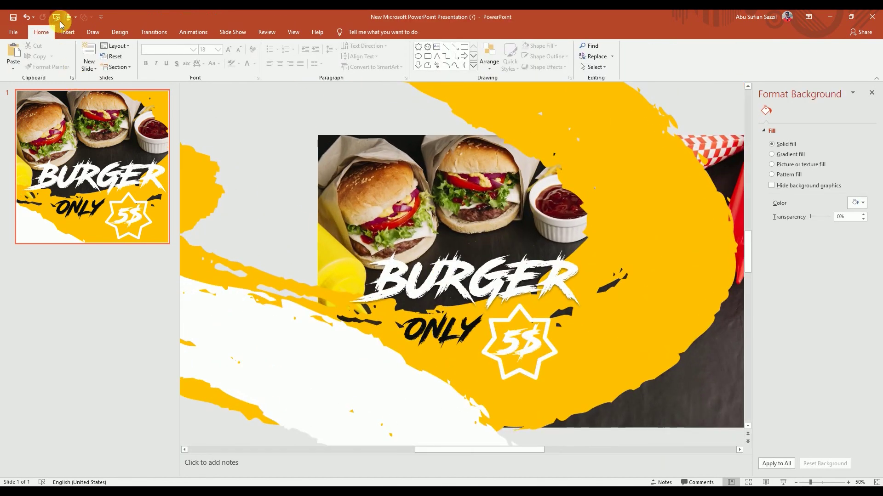
pyautogui.click(57, 19)
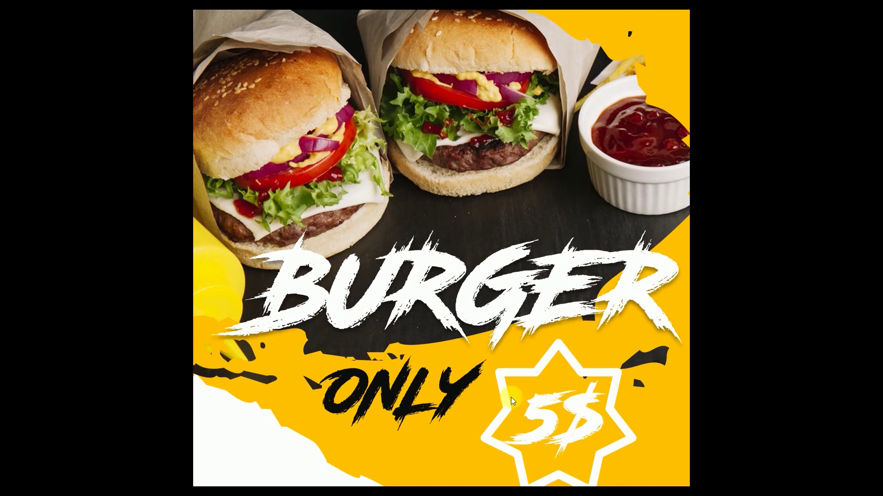